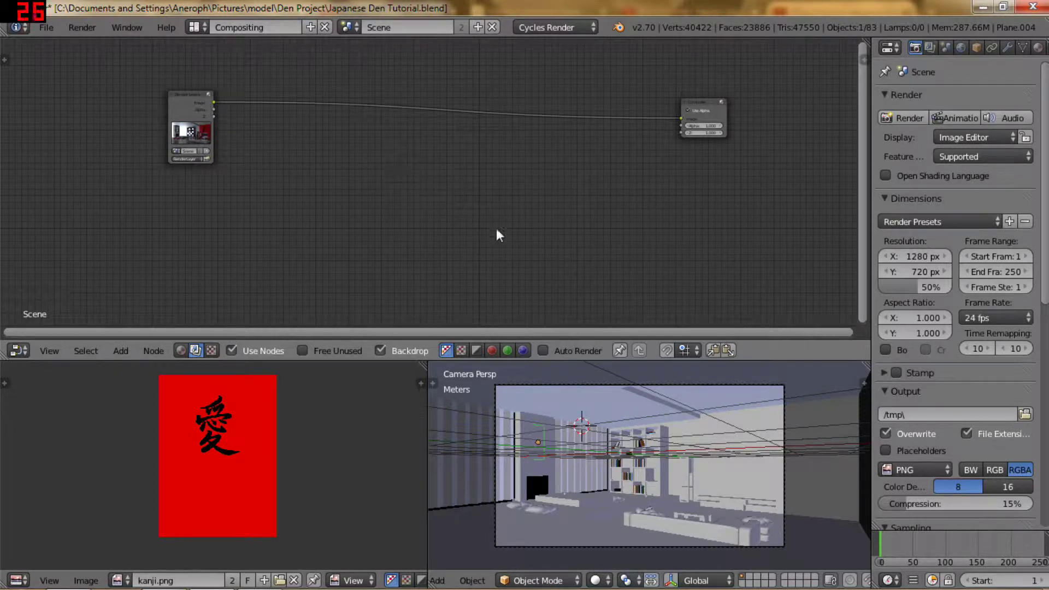
Step: Scroll through the Render properties panel to find the Sampling settings
scroll(937, 268, down, 6)
scroll(937, 268, down, 7)
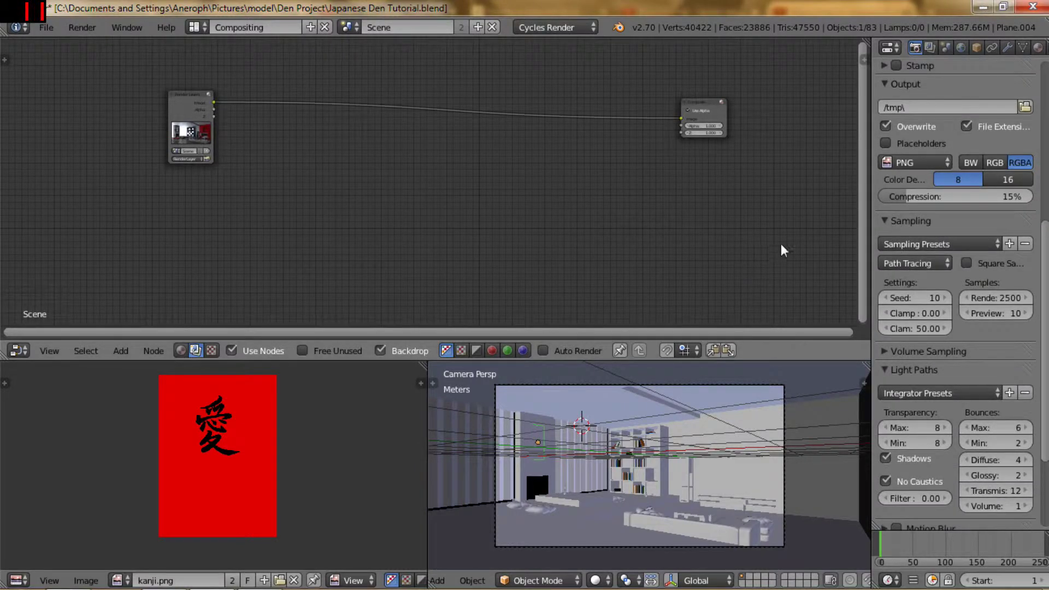
scroll(965, 338, up, 13)
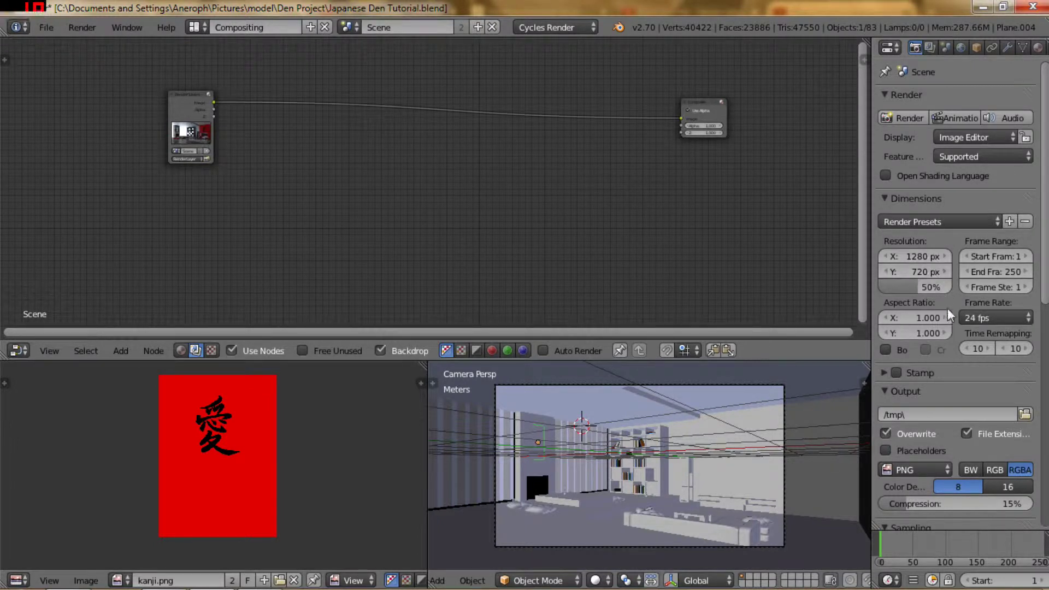
scroll(956, 310, down, 5)
scroll(953, 312, down, 2)
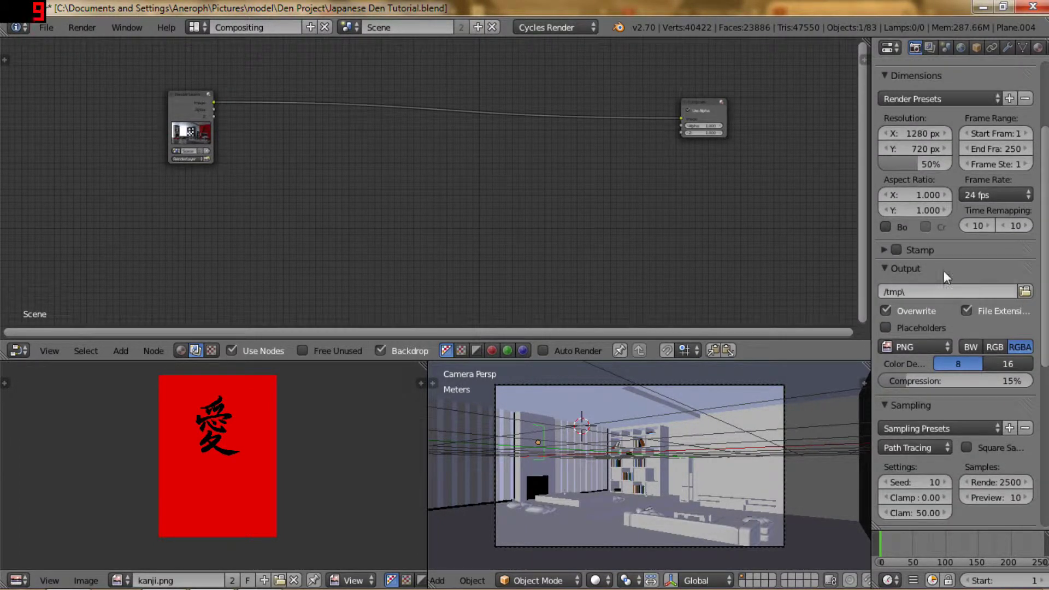
scroll(943, 270, down, 4)
scroll(943, 271, down, 6)
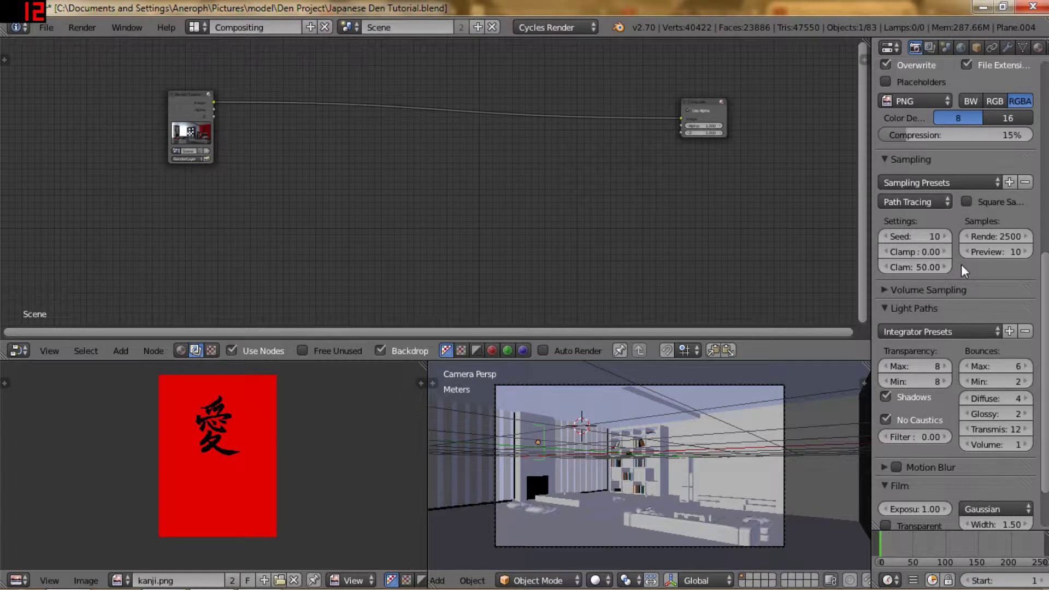
scroll(961, 265, down, 3)
scroll(957, 274, down, 1)
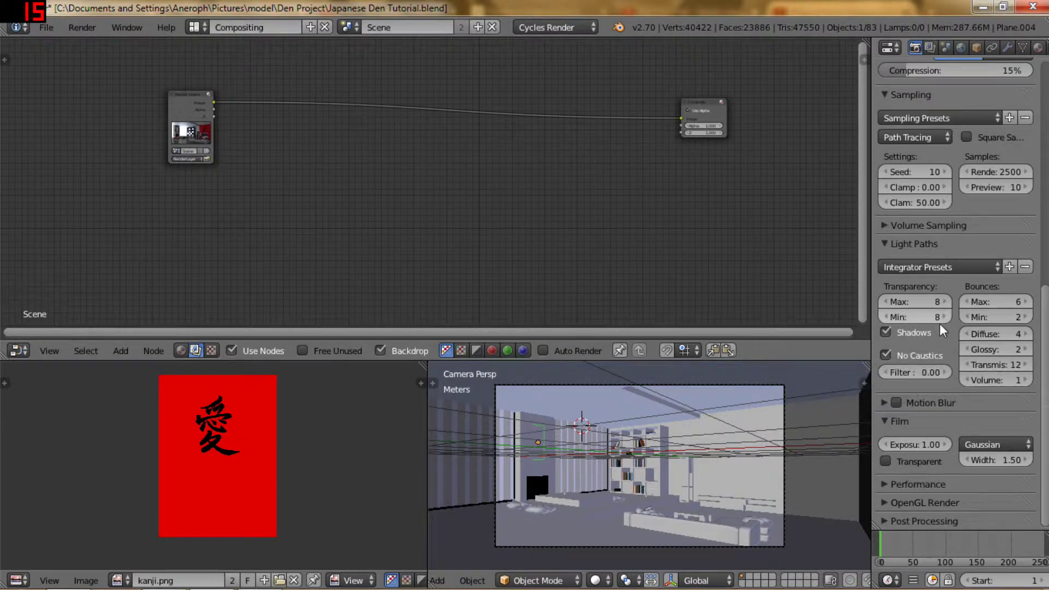
scroll(930, 333, up, 3)
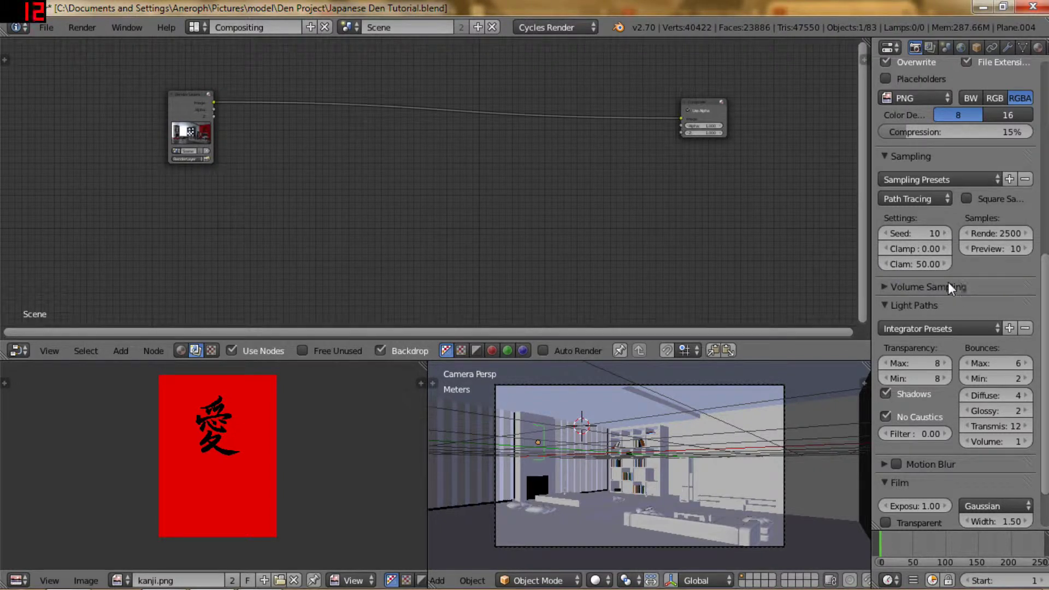
Step: Lower the Cycles sampling Seed from 10 to 0 and return the panel to the top
scroll(949, 282, down, 3)
scroll(933, 271, up, 3)
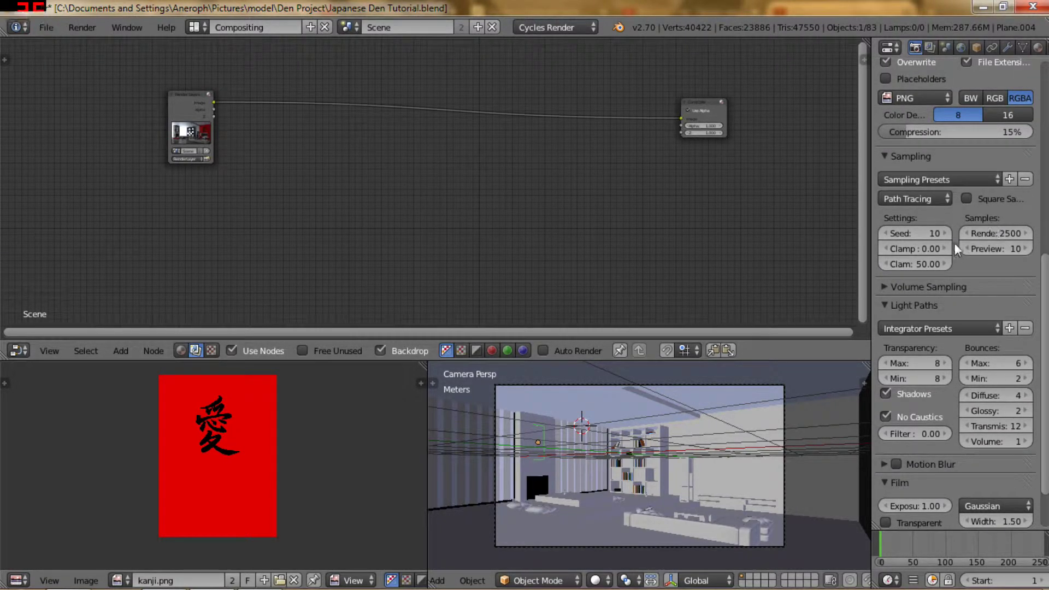
drag(937, 234, 884, 232)
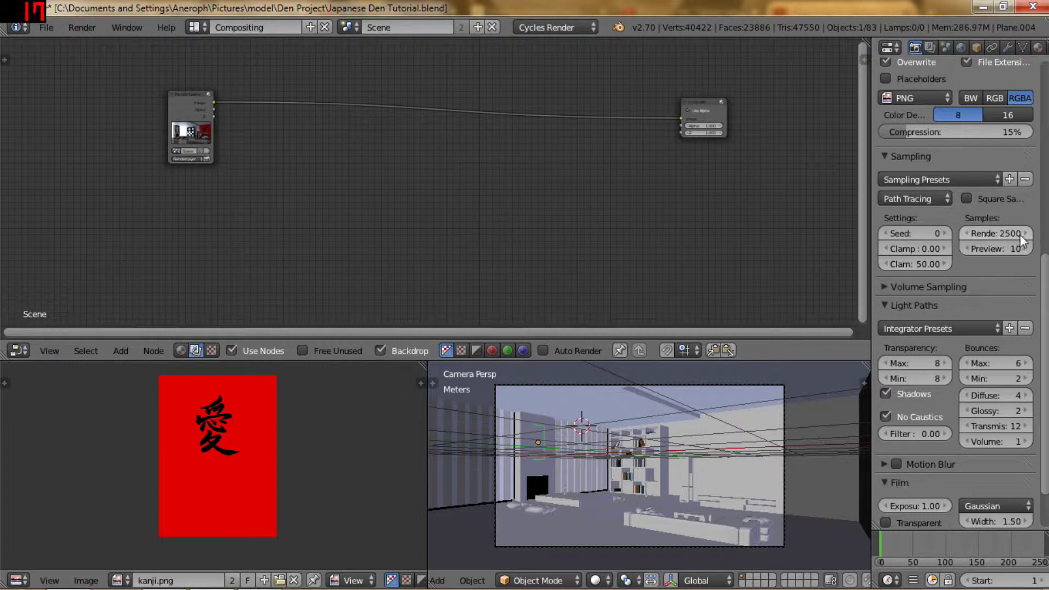
scroll(974, 275, down, 3)
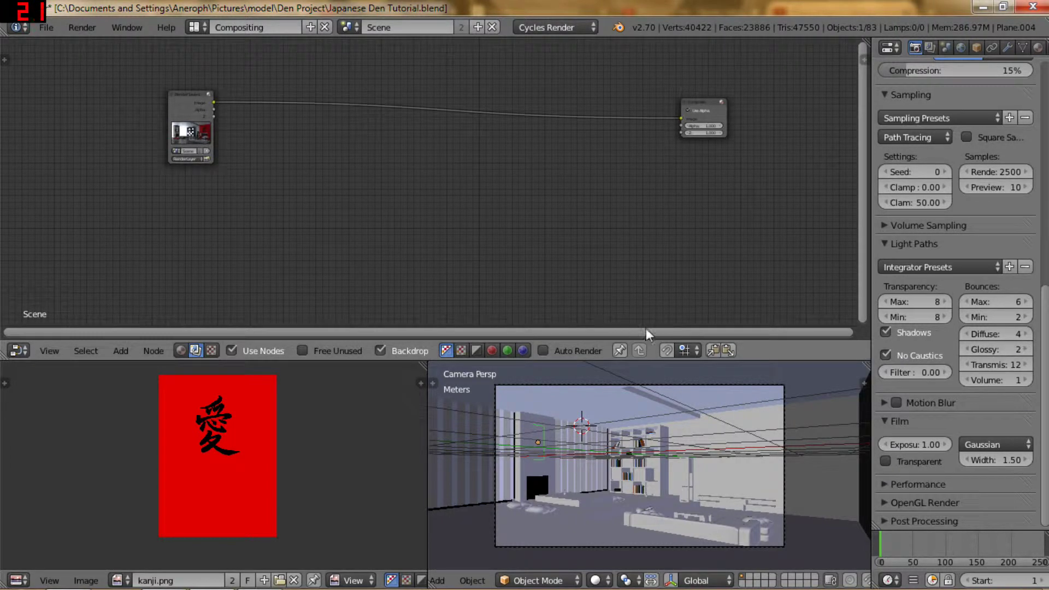
scroll(941, 266, up, 15)
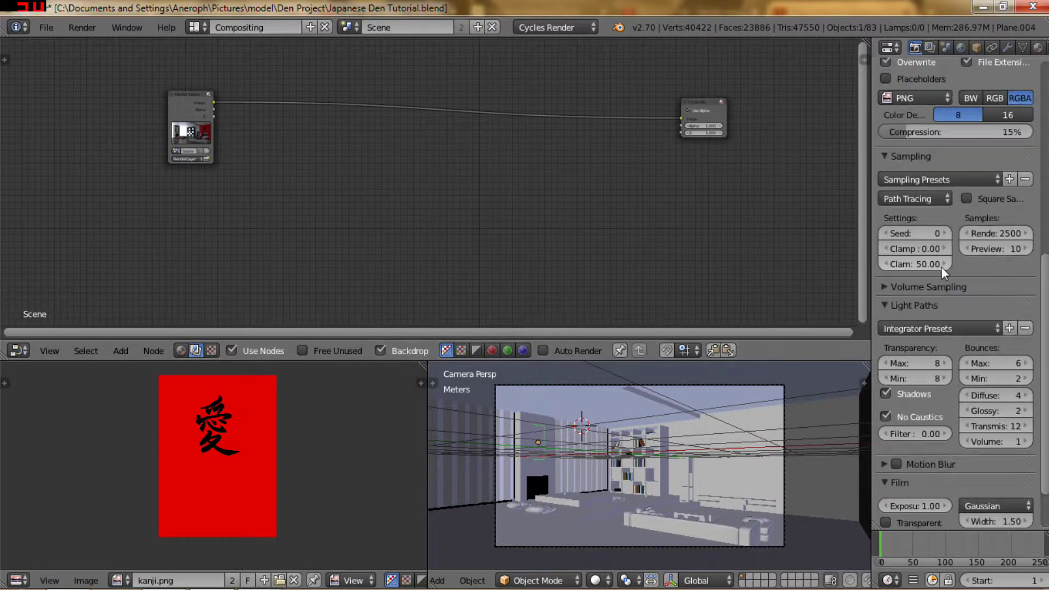
scroll(937, 268, up, 3)
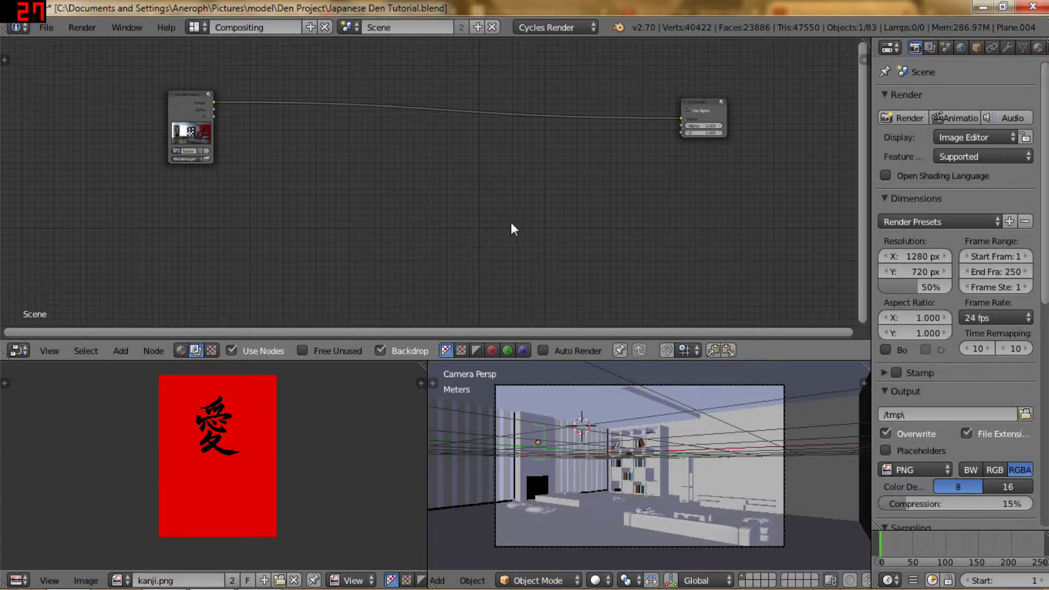
mouse_move(306, 141)
middle_down()
mouse_move(307, 159)
mouse_move(292, 130)
middle_up()
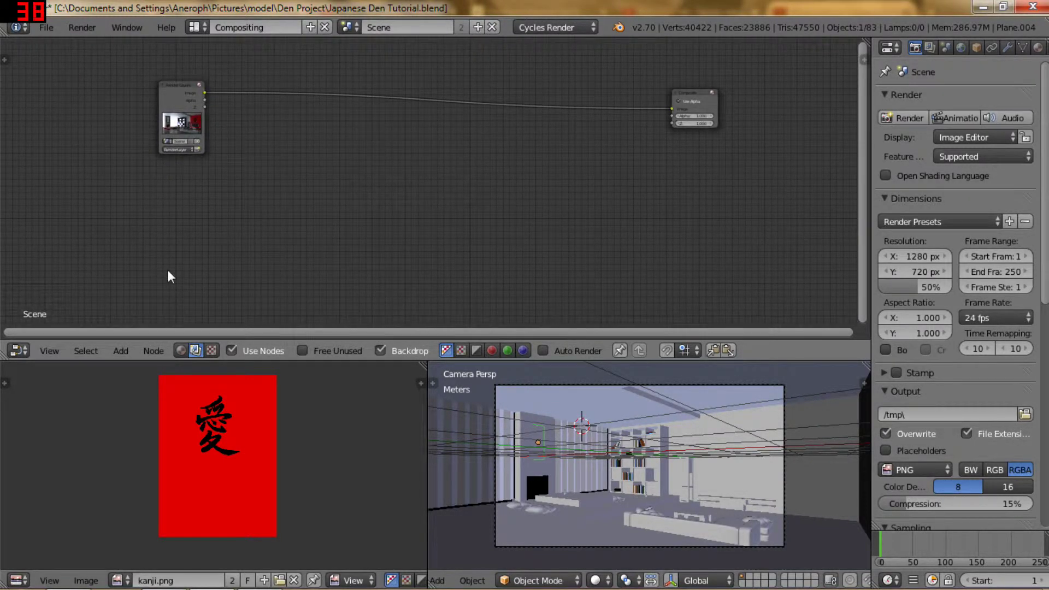
Step: Add a Viewer output node on the right, fed by the Render Layers Image
click(121, 350)
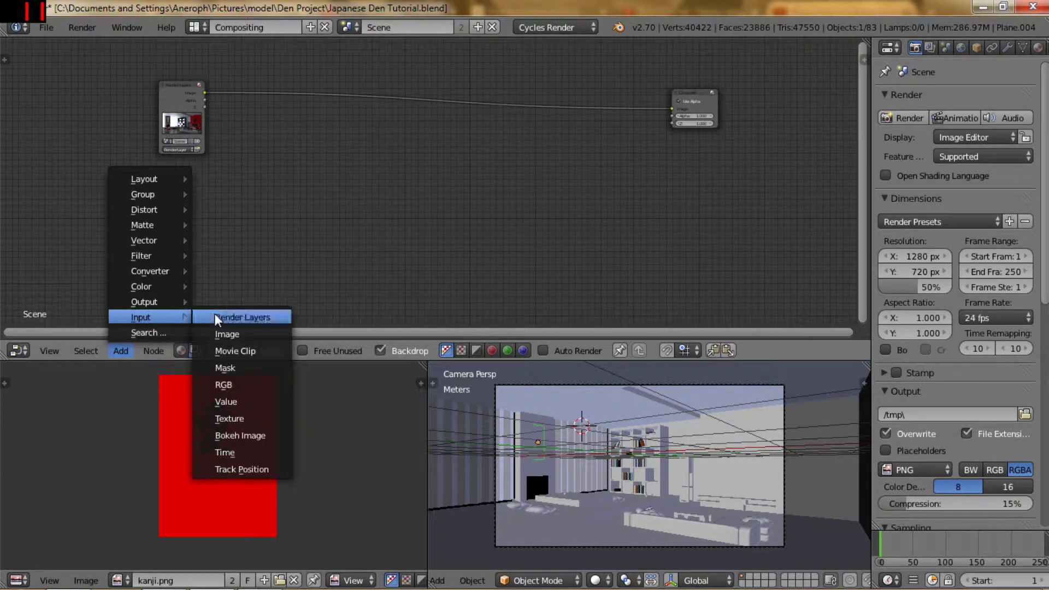
mouse_move(179, 302)
click(229, 319)
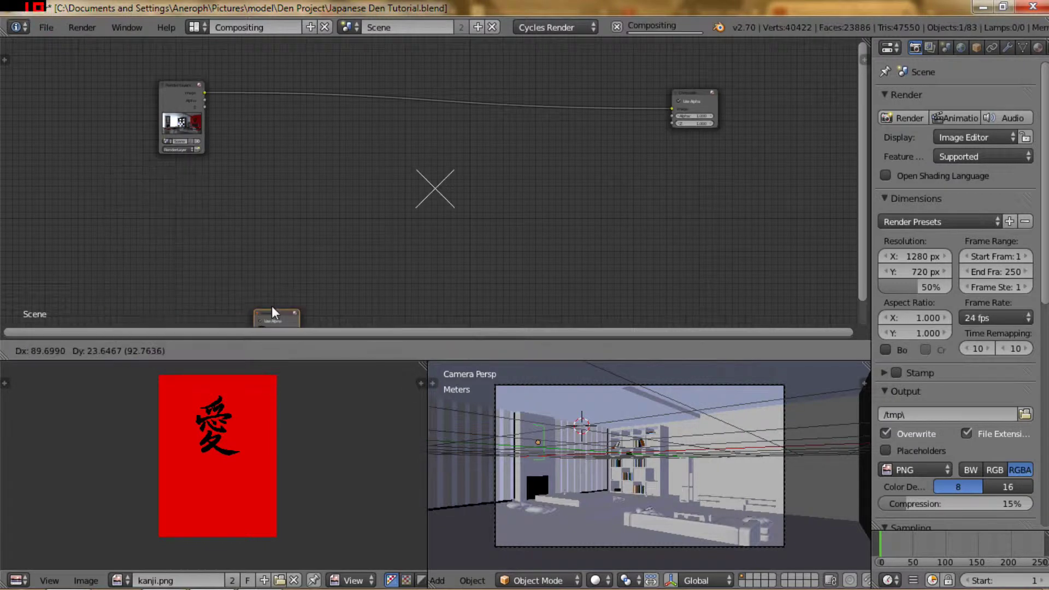
click(702, 202)
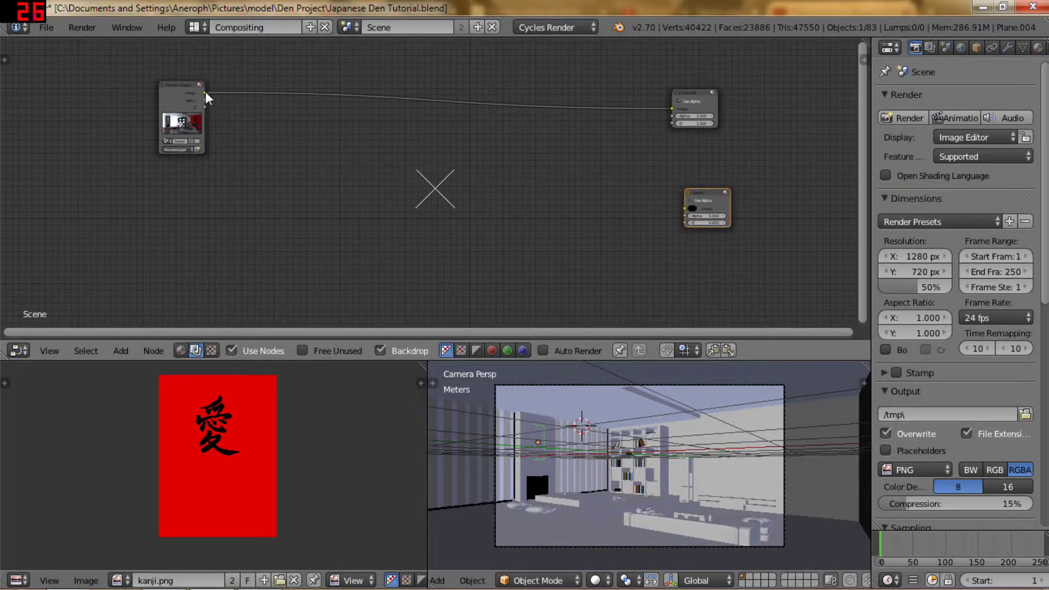
drag(204, 93, 684, 210)
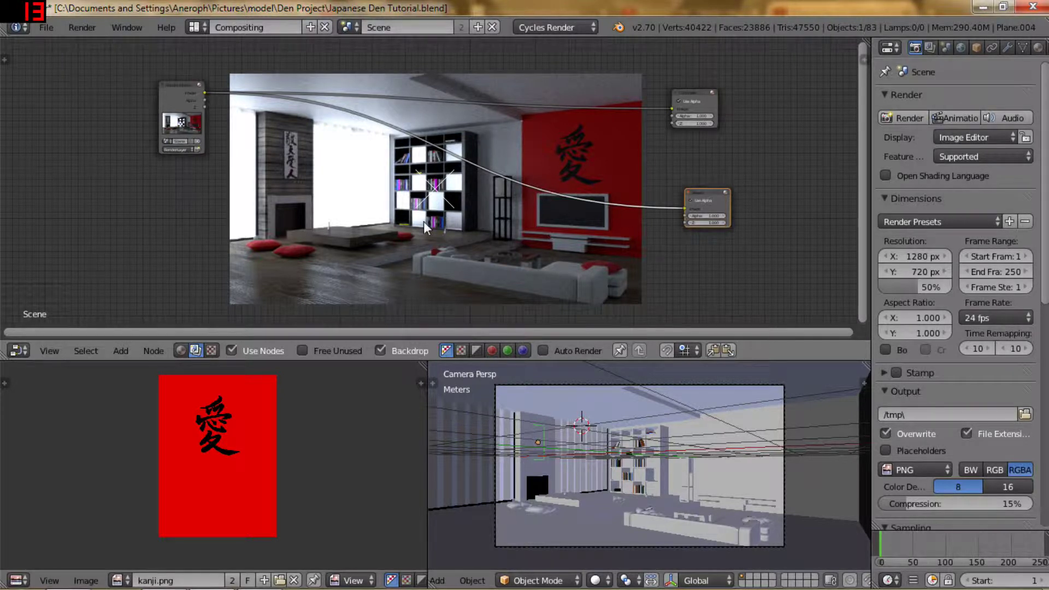
Step: Adjust the backdrop zoom of the den render preview and pan the view right
key(v)
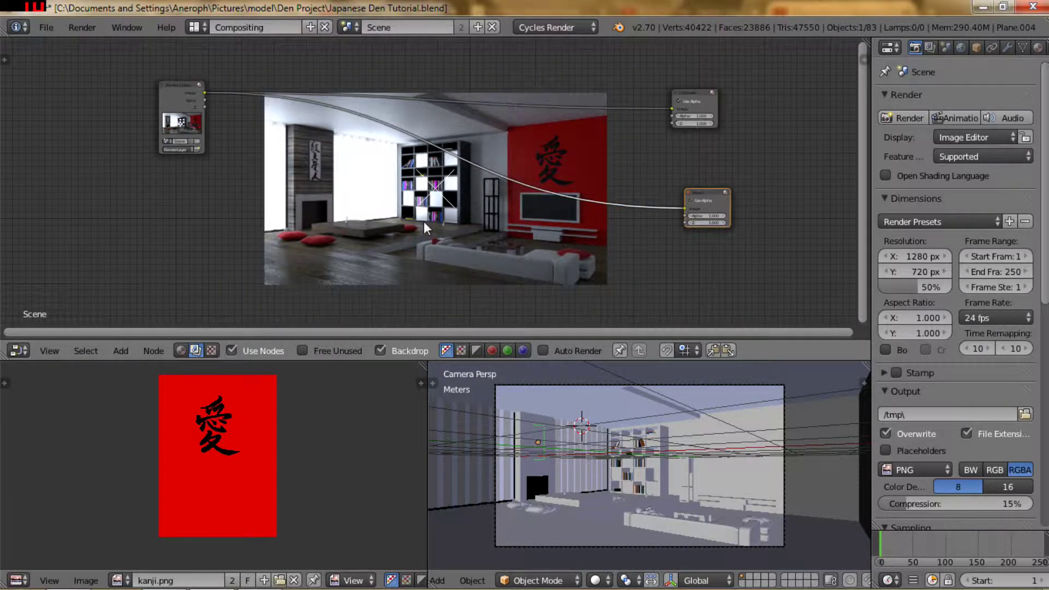
key(ctrl+v)
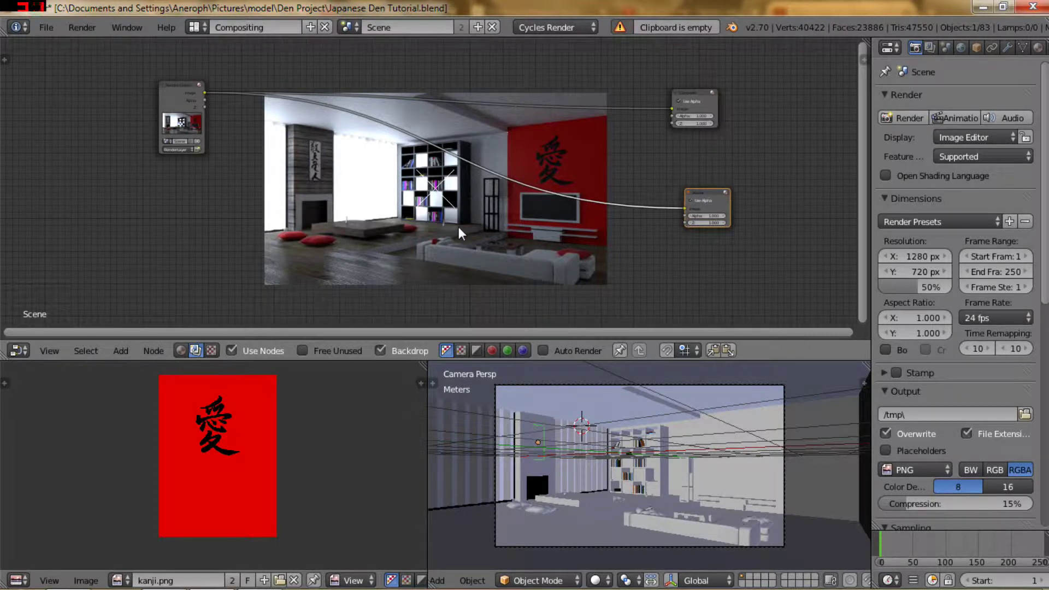
key(alt+v)
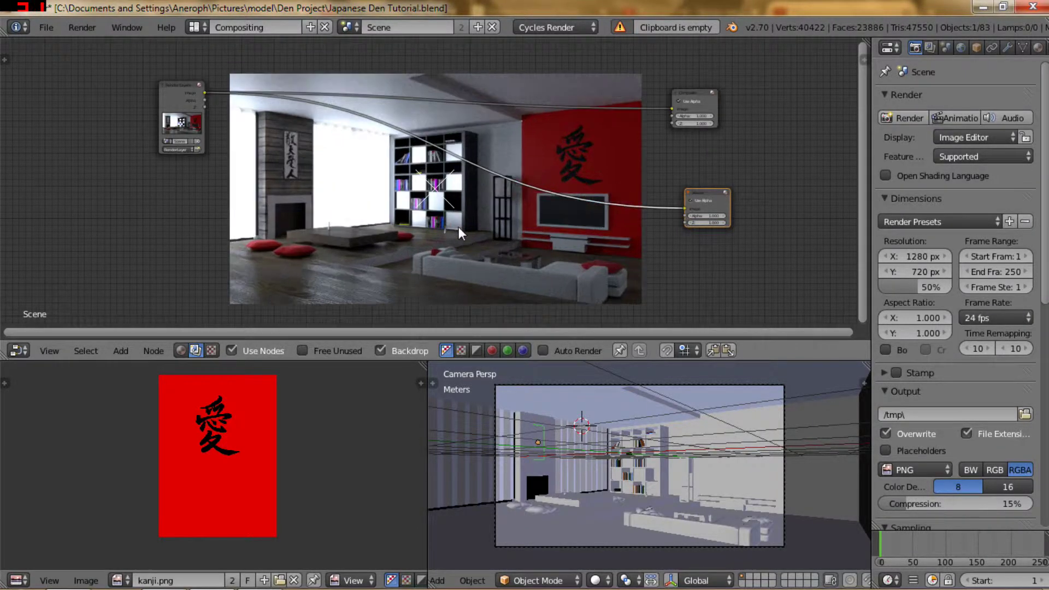
key(alt+v)
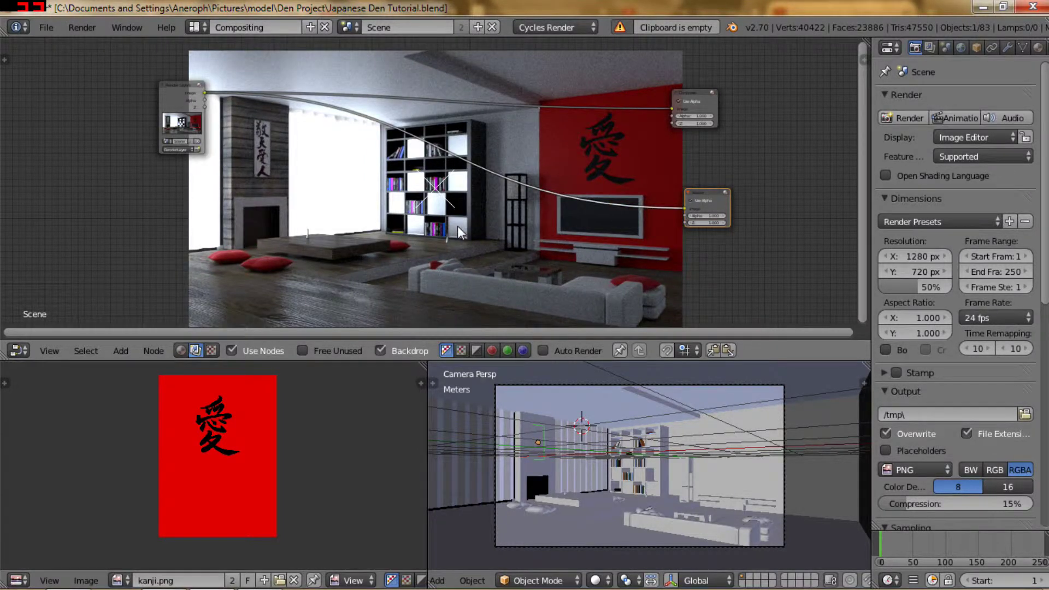
key(v)
key(v)
key(alt+v)
key(alt+v)
key(alt+v)
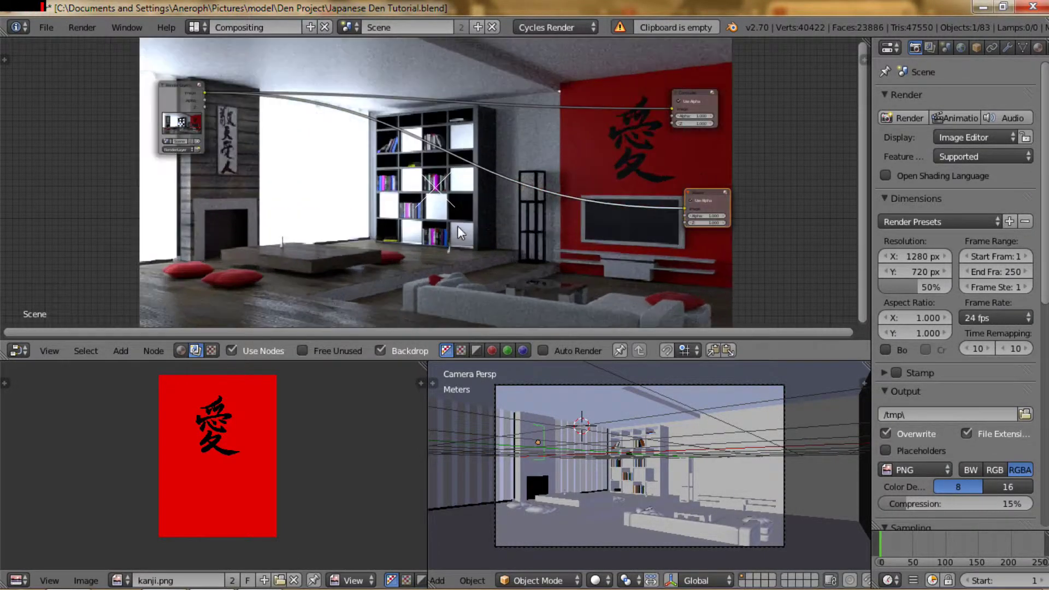
key(v)
key(v)
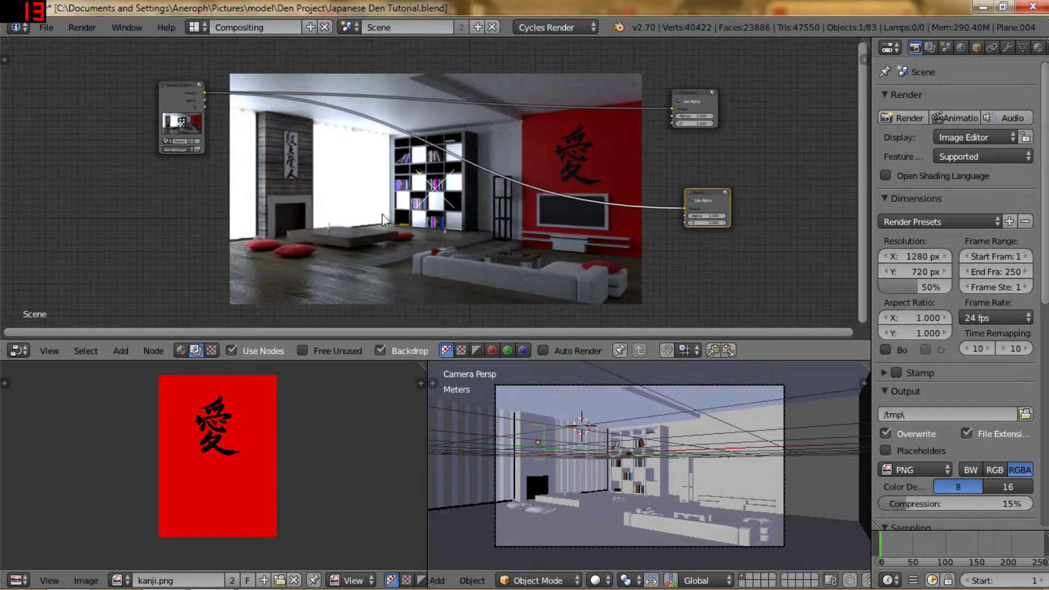
middle_drag(380, 221, 480, 227)
Step: Add an Image input node below the Render Layers node
click(118, 350)
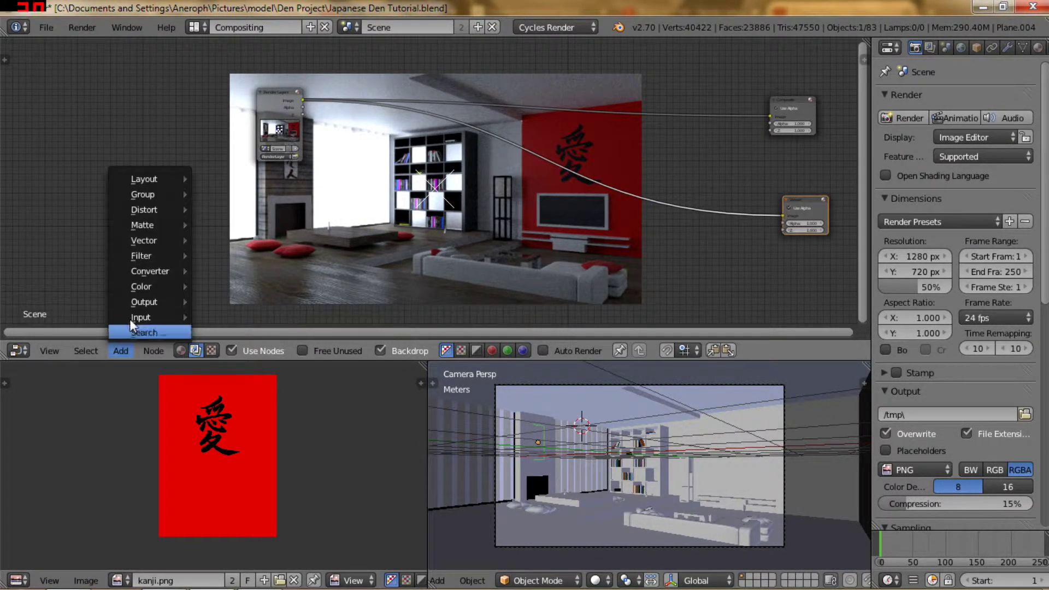
mouse_move(134, 315)
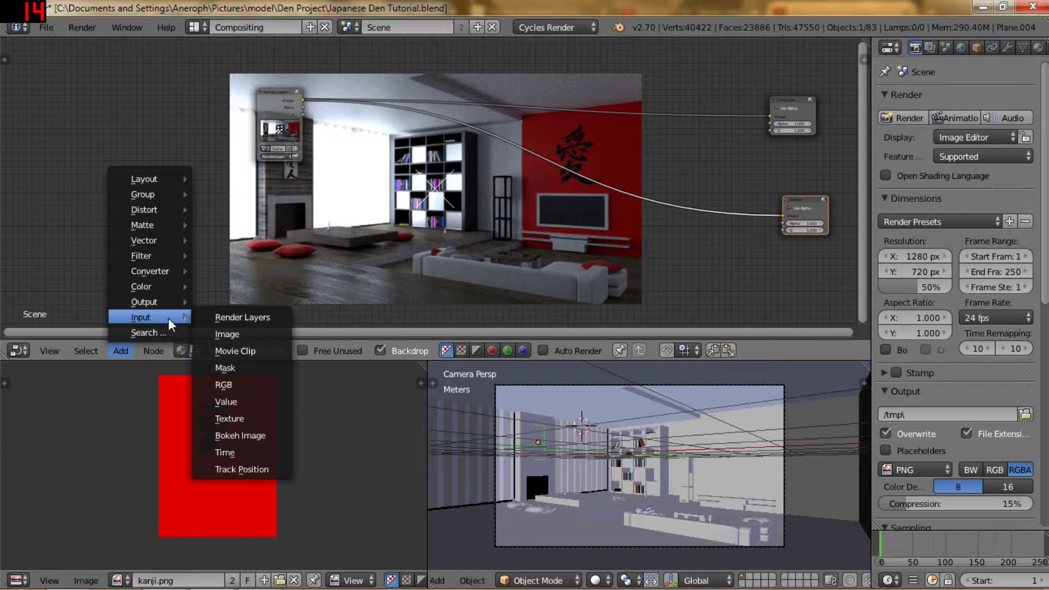
click(249, 330)
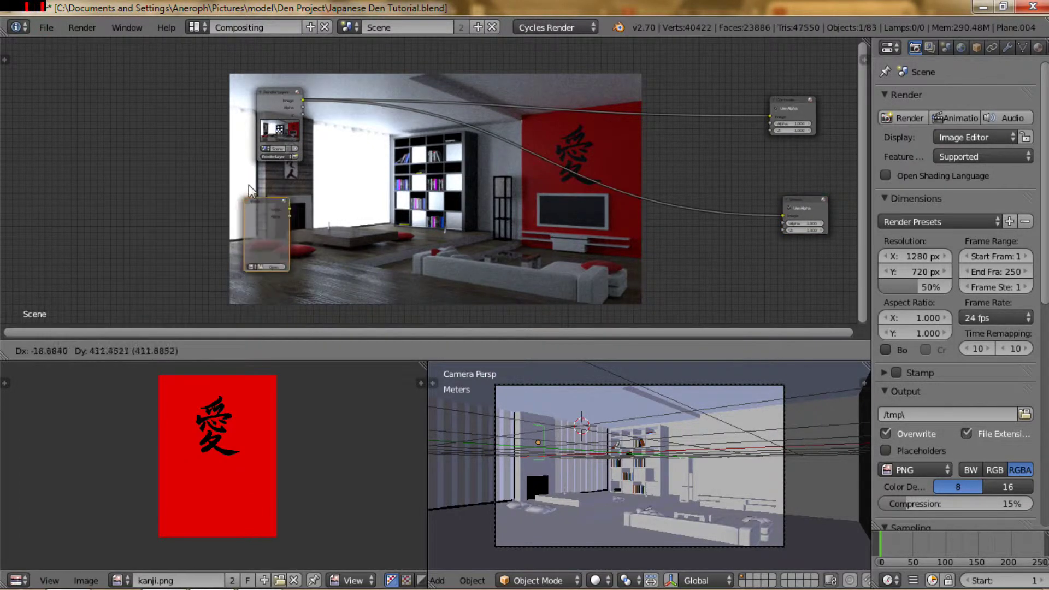
click(267, 181)
scroll(254, 261, up, 2)
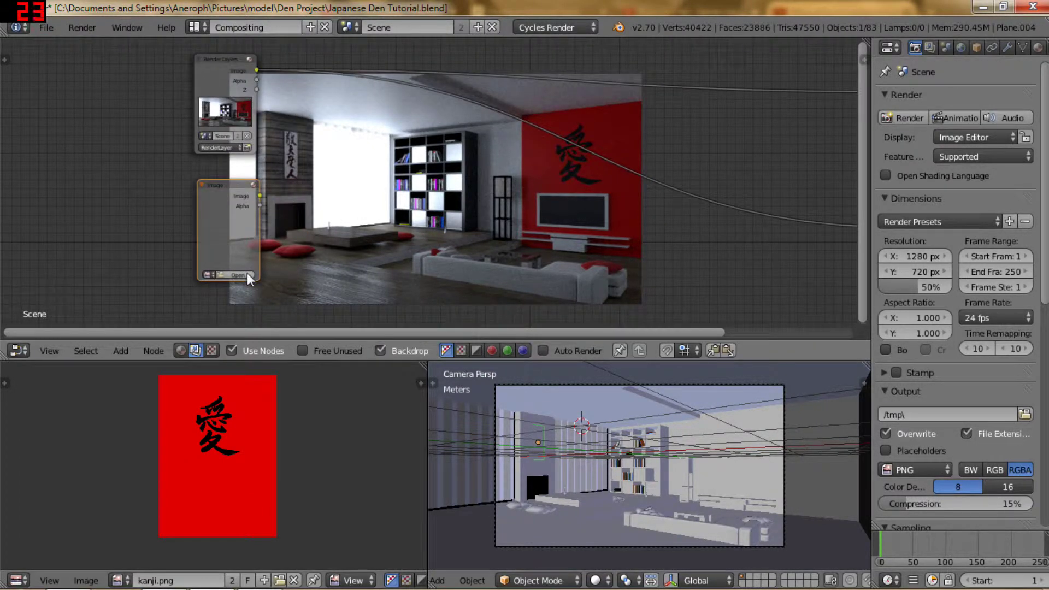
Step: Load 1.png into the Image node, reposition it, and frame all nodes
click(241, 275)
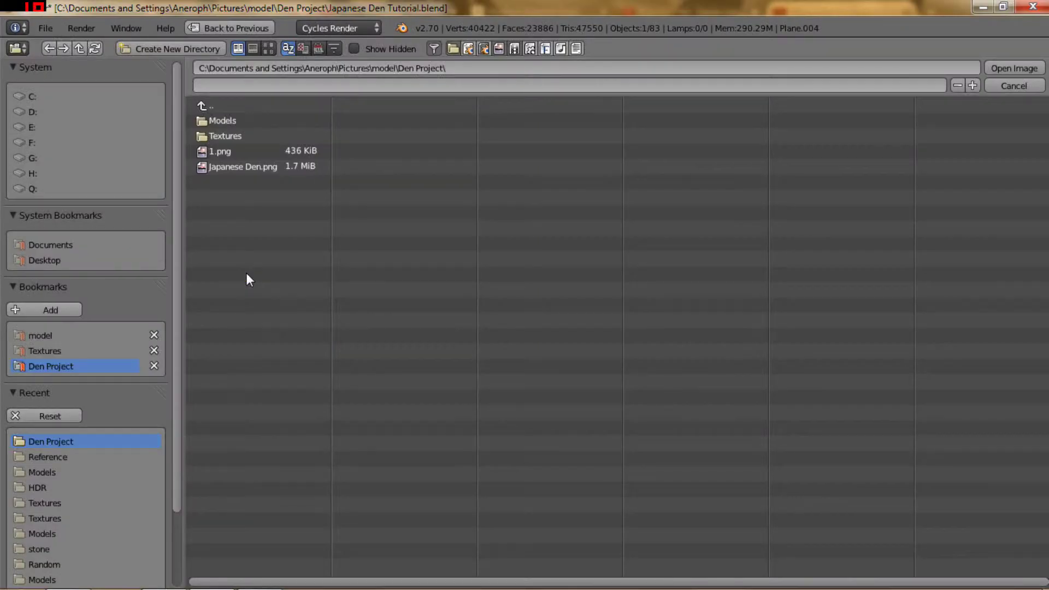
double_click(225, 153)
key(g)
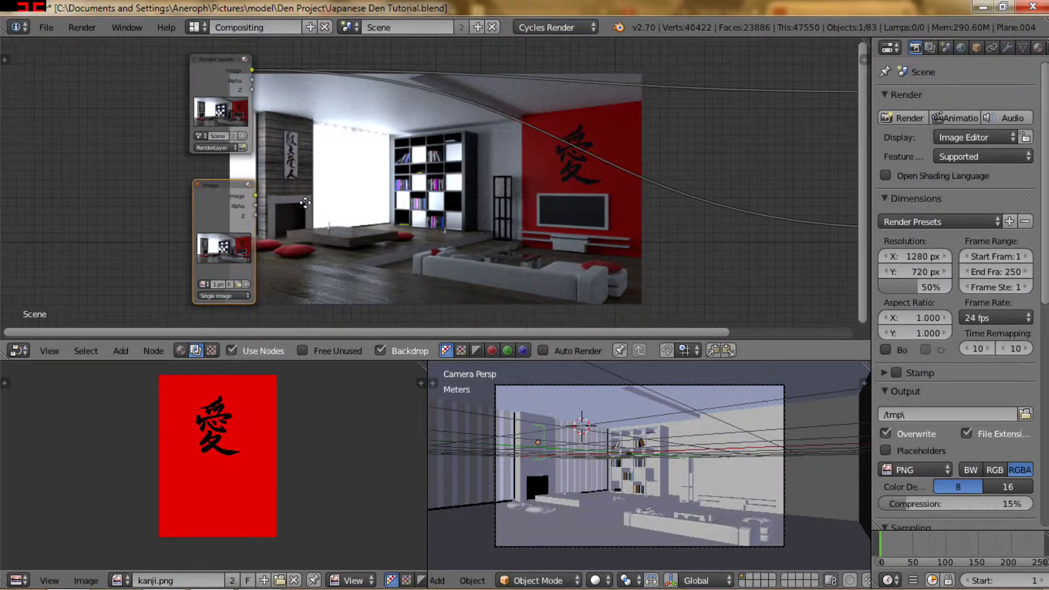
click(305, 203)
key(Home)
drag(127, 192, 120, 184)
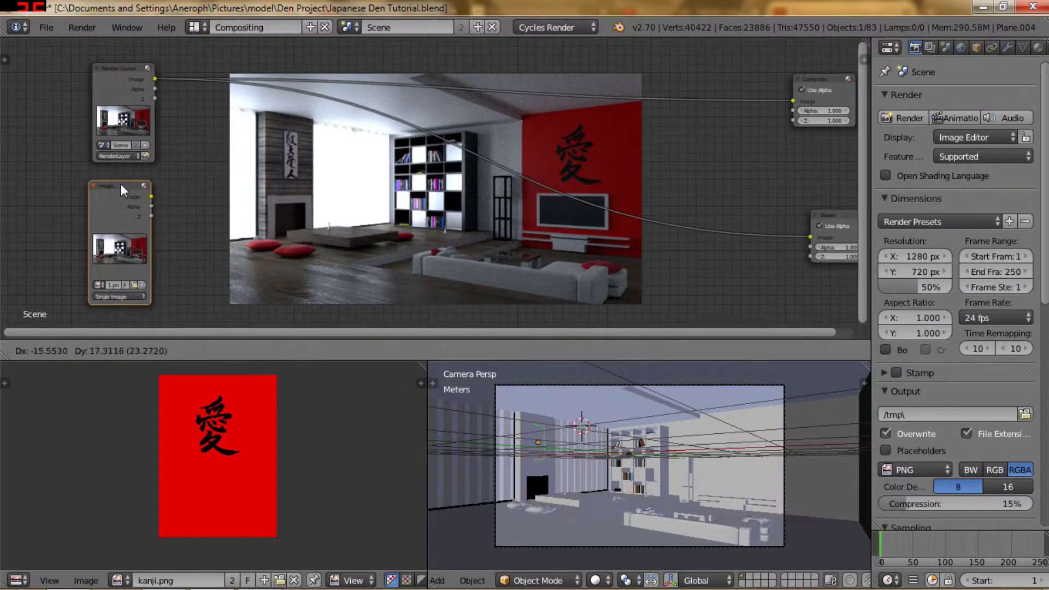
Step: Add a Despeckle filter node beside the Image node and a duplicate beside Render Layers
click(120, 350)
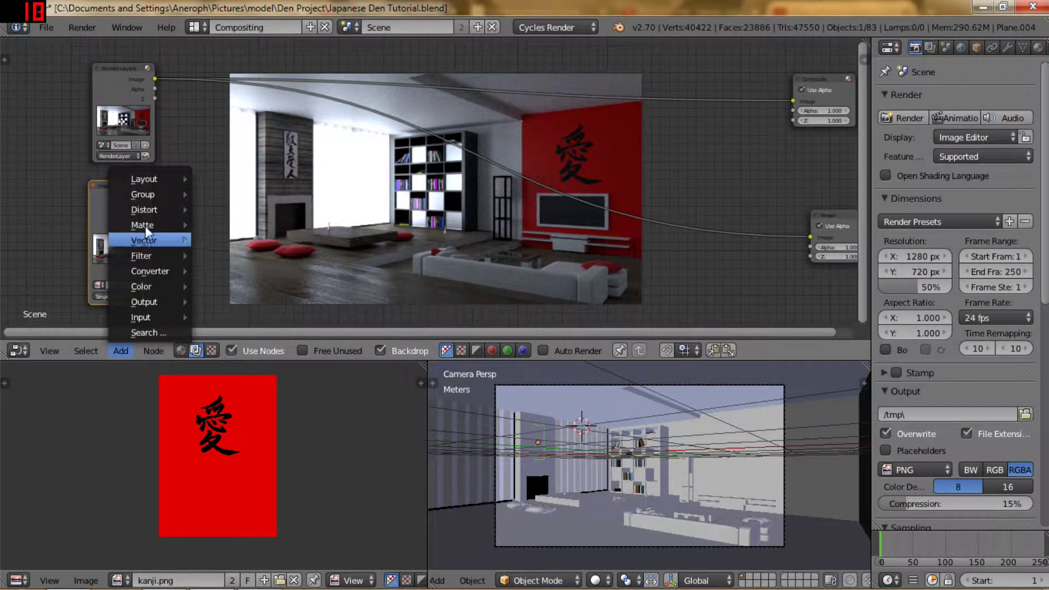
mouse_move(159, 253)
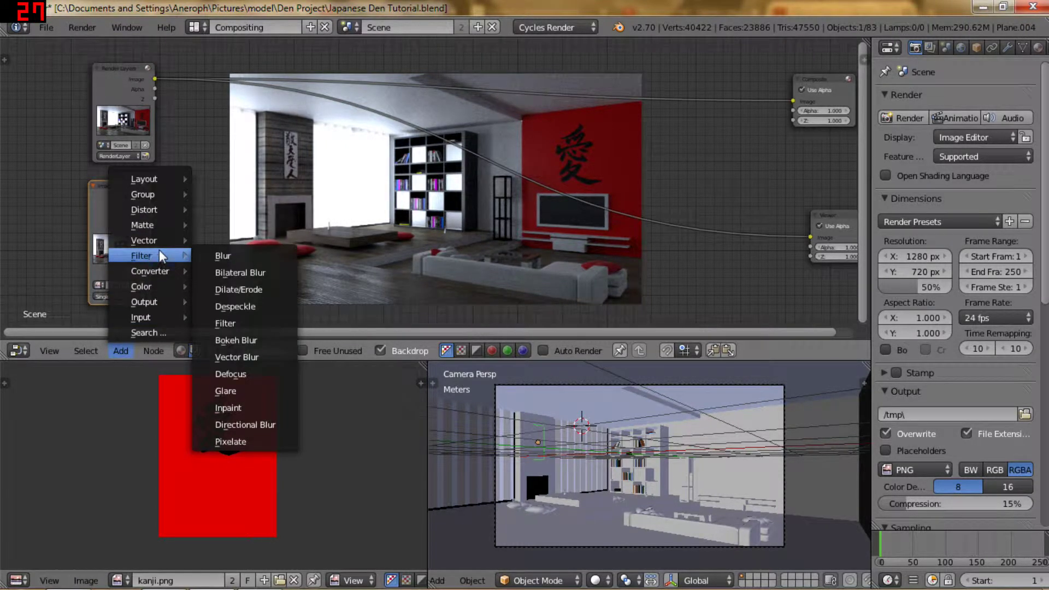
click(254, 306)
click(183, 191)
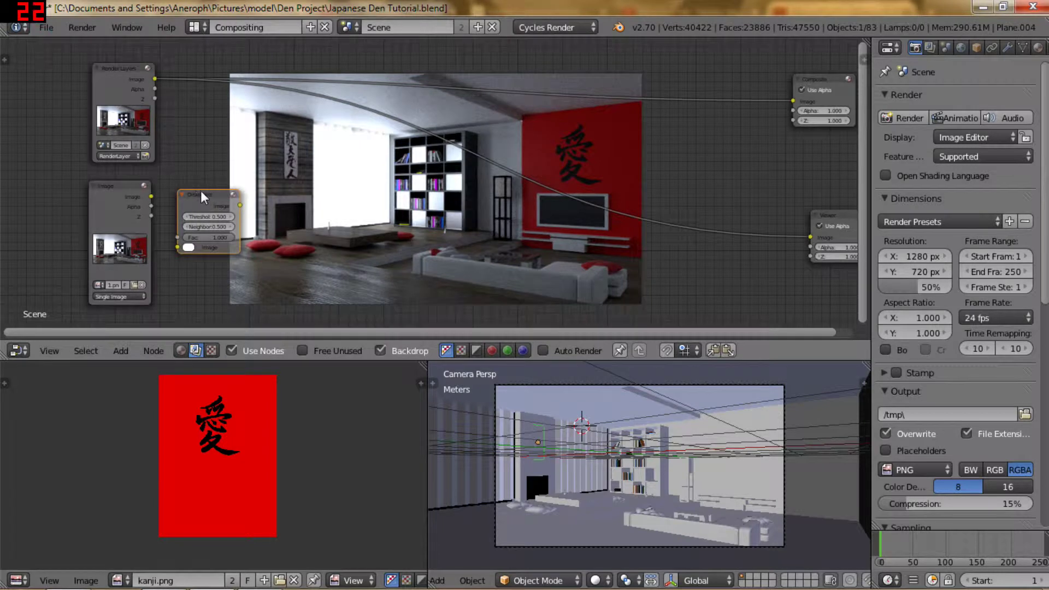
key(shift+d)
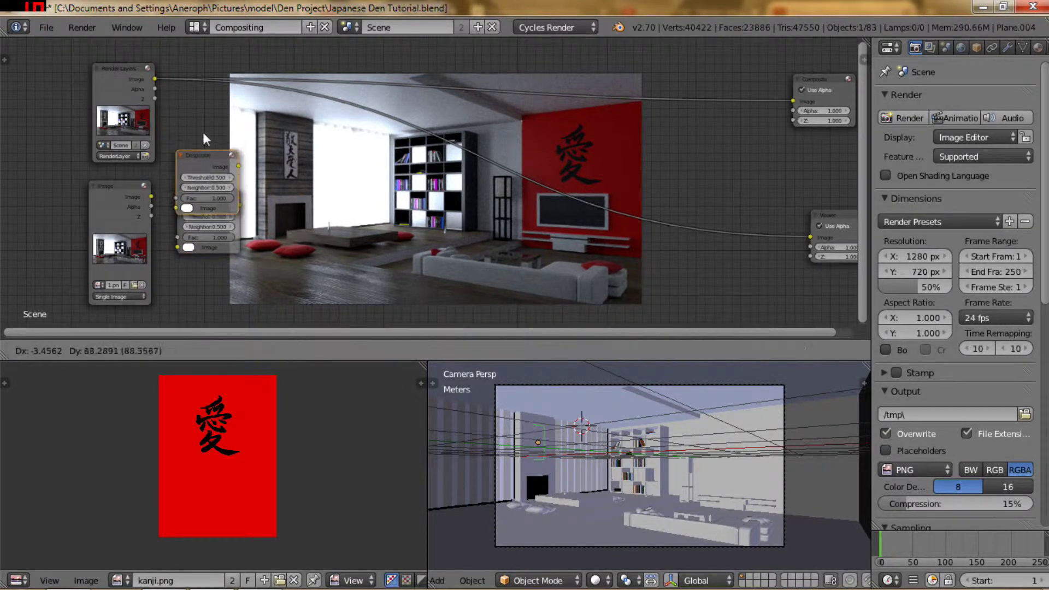
click(206, 73)
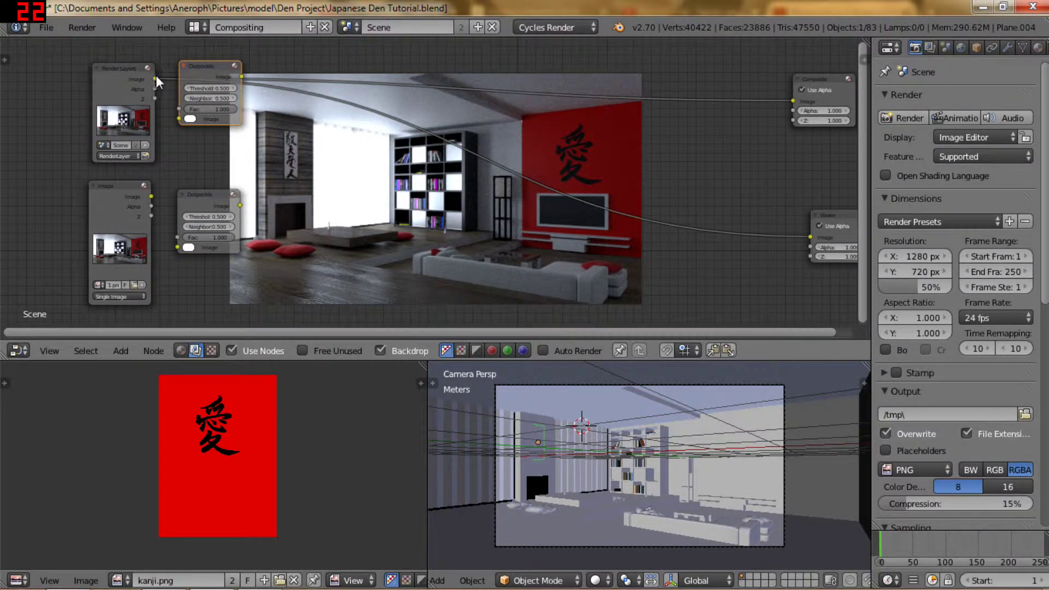
Step: Feed the Render Layers image into the upper Despeckle and 1.png into the lower one
drag(156, 79, 176, 119)
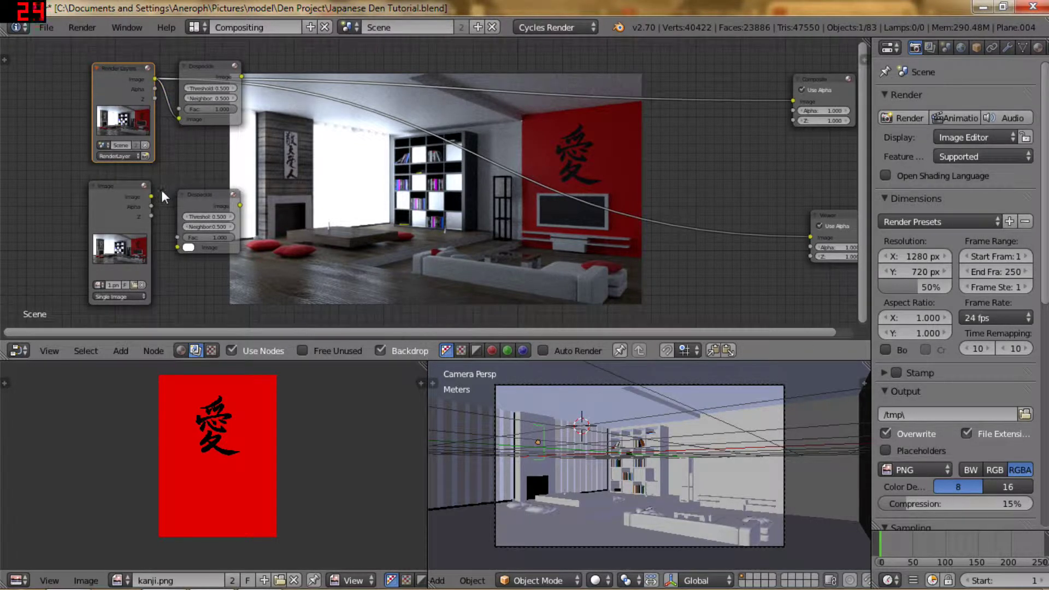
drag(152, 197, 178, 244)
middle_drag(316, 218, 272, 221)
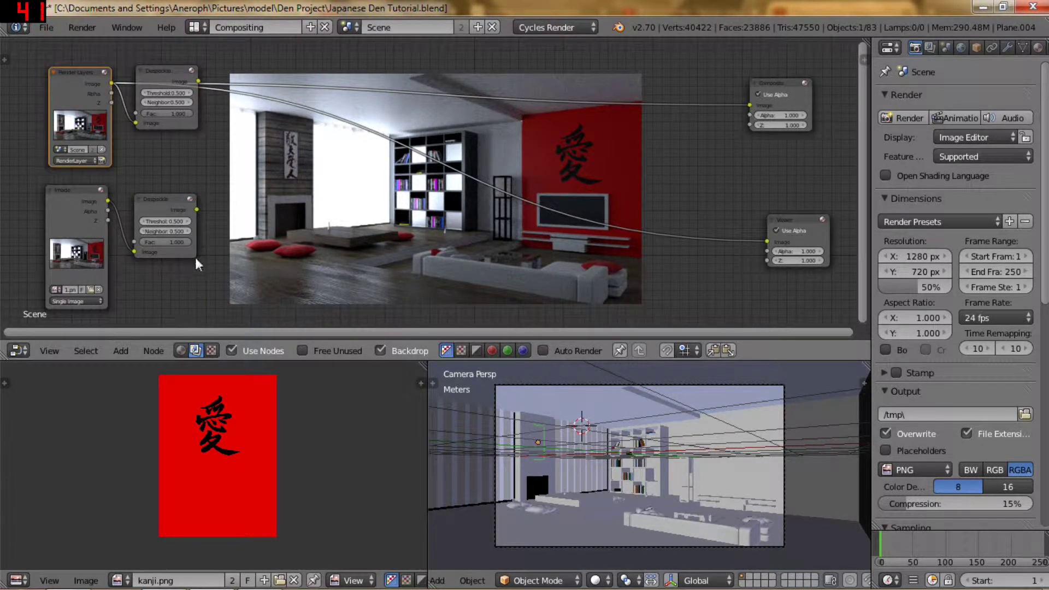
click(119, 352)
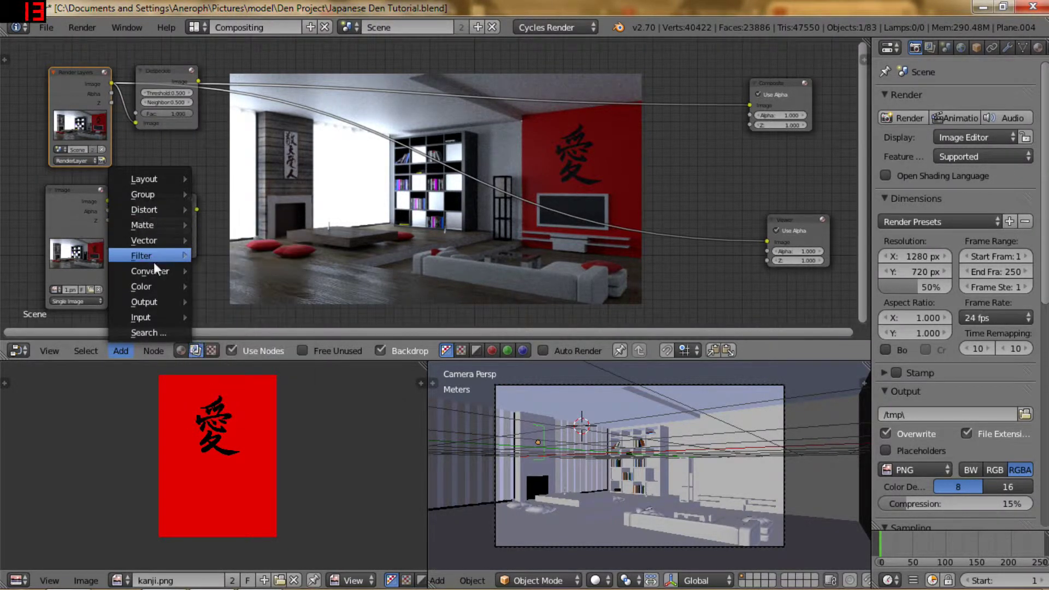
Step: Add a Math node beside the Despeckles, then delete it as unwanted
mouse_move(152, 275)
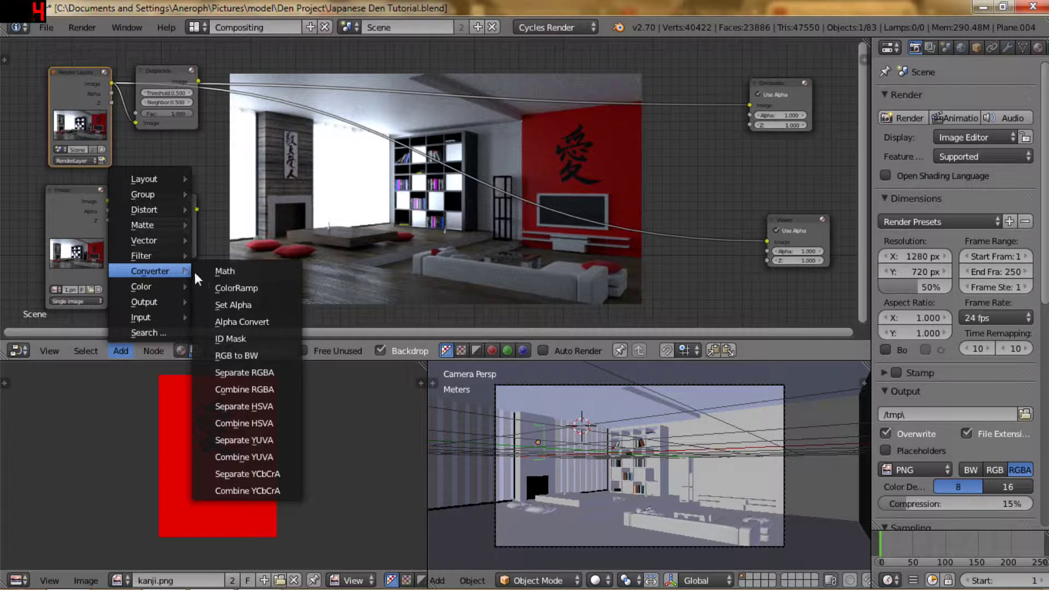
click(228, 269)
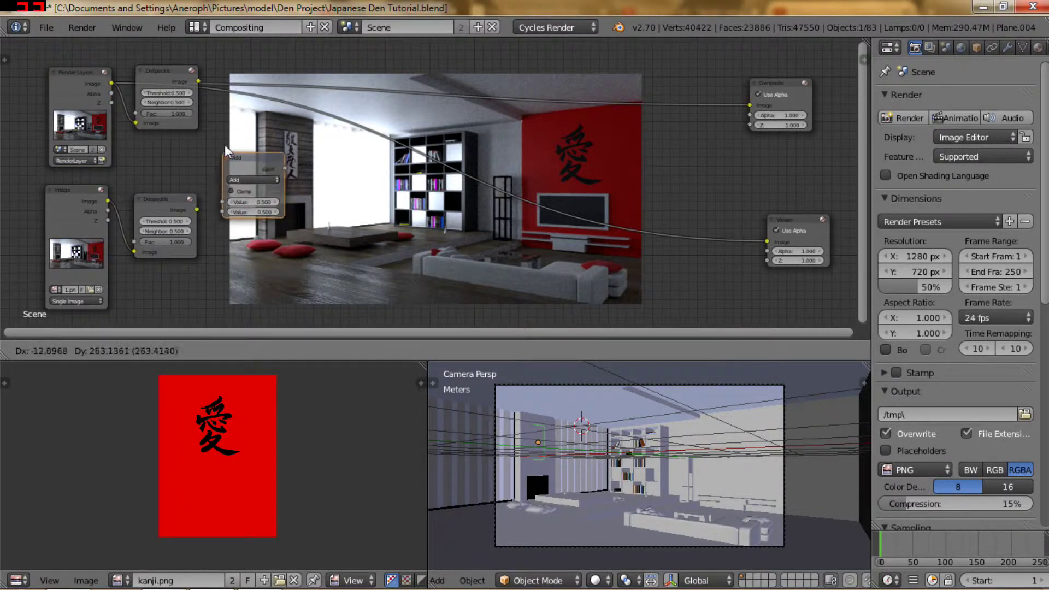
drag(225, 144, 234, 134)
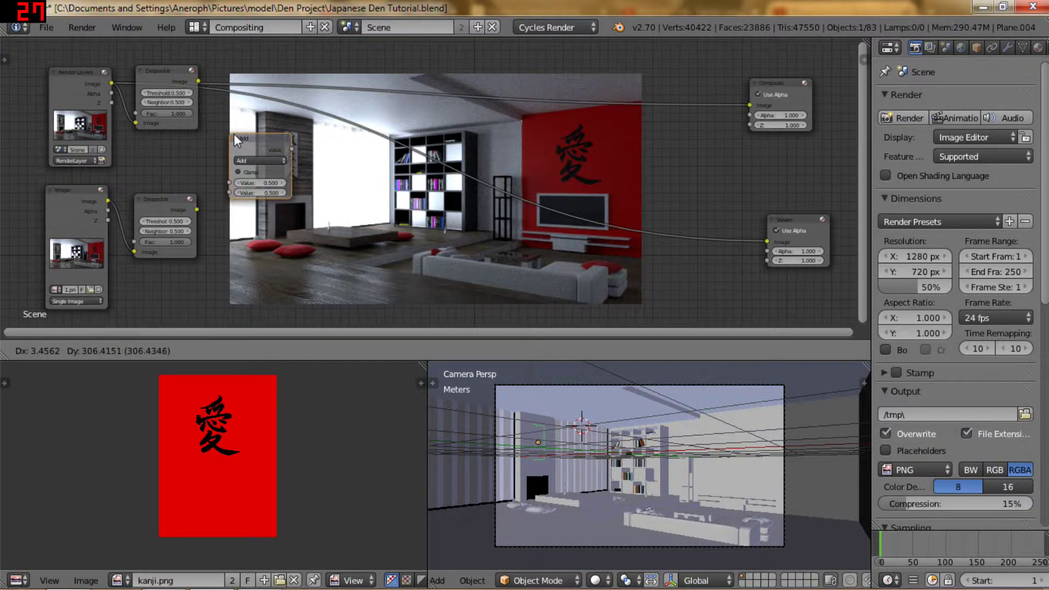
click(279, 160)
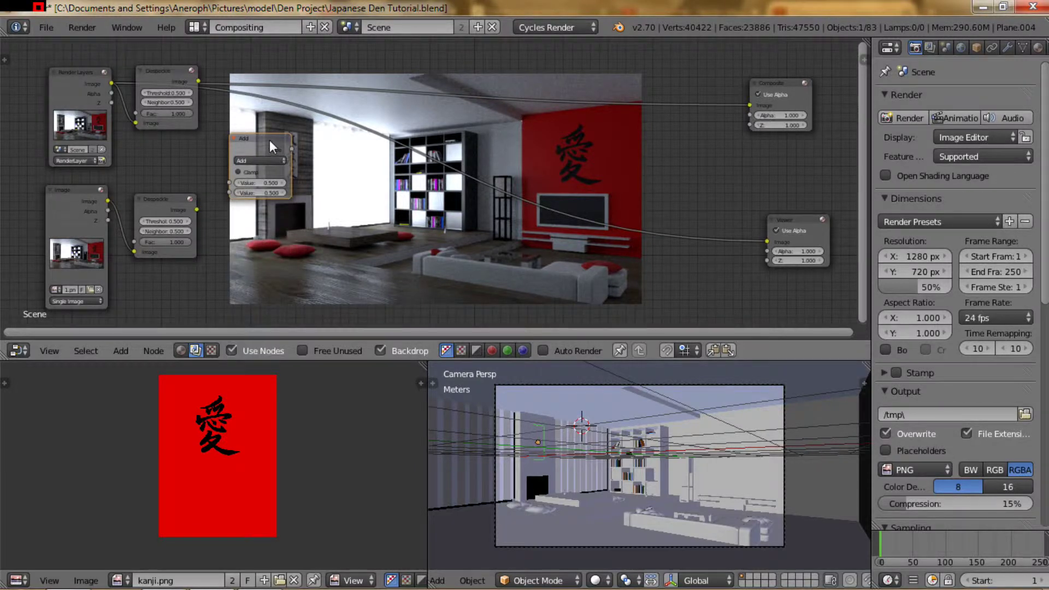
key(x)
Step: Add a Mix color node taking the upper and lower Despeckle outputs as its two images
click(121, 350)
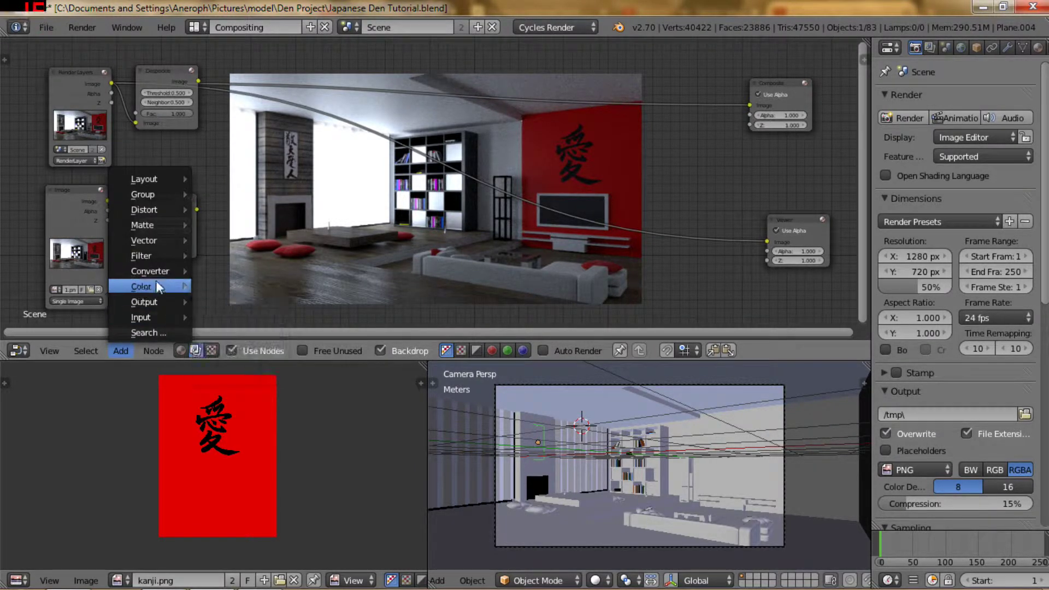
mouse_move(154, 285)
click(295, 286)
click(232, 127)
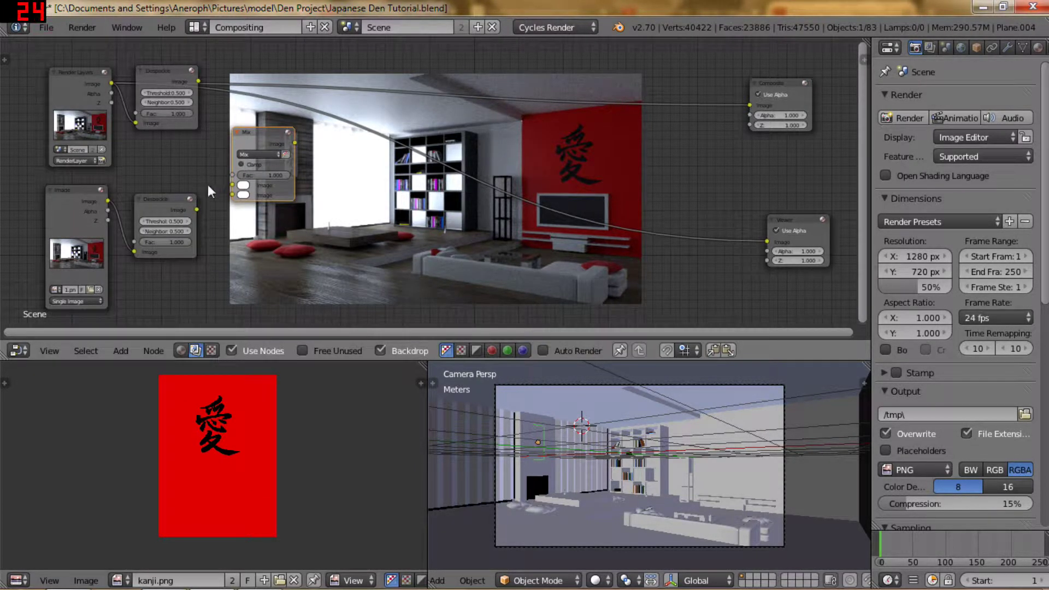
drag(197, 210, 233, 195)
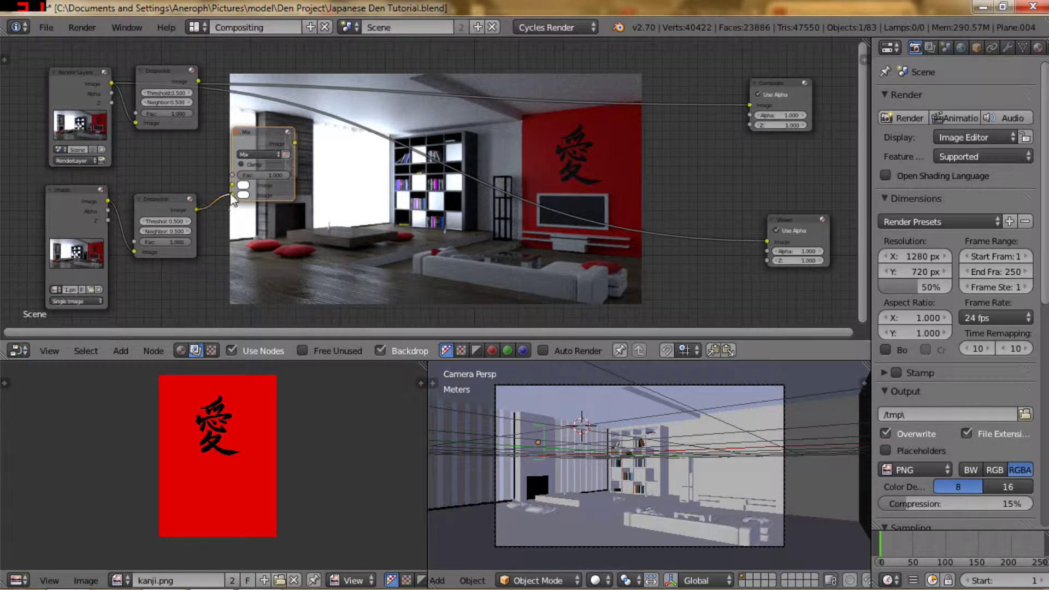
drag(199, 81, 230, 186)
Step: Connect the Mix node's result to the Viewer's image input
scroll(300, 156, up, 2)
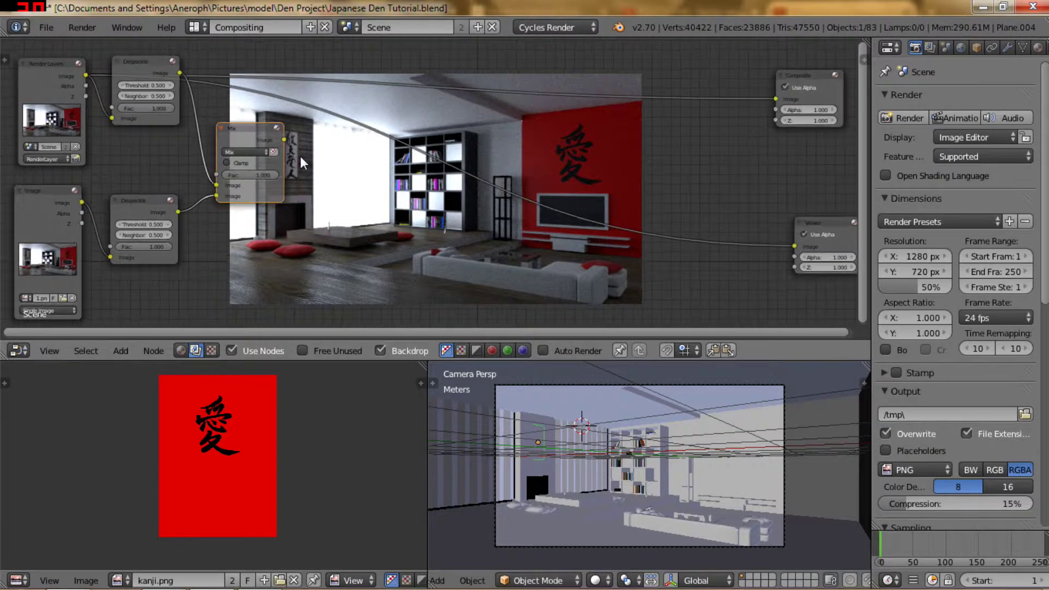
scroll(340, 199, up, 2)
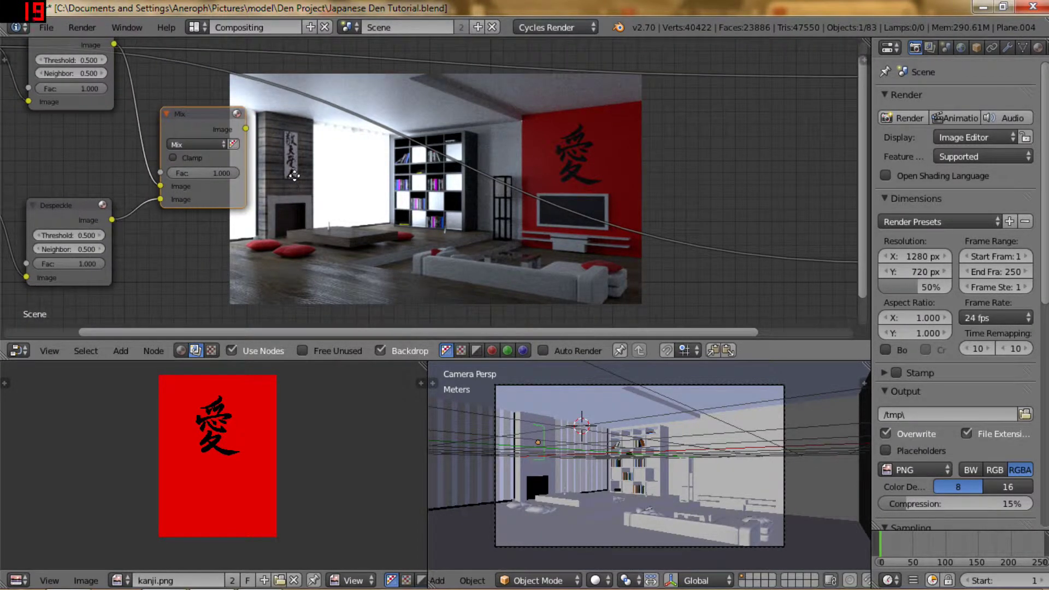
scroll(328, 176, up, 1)
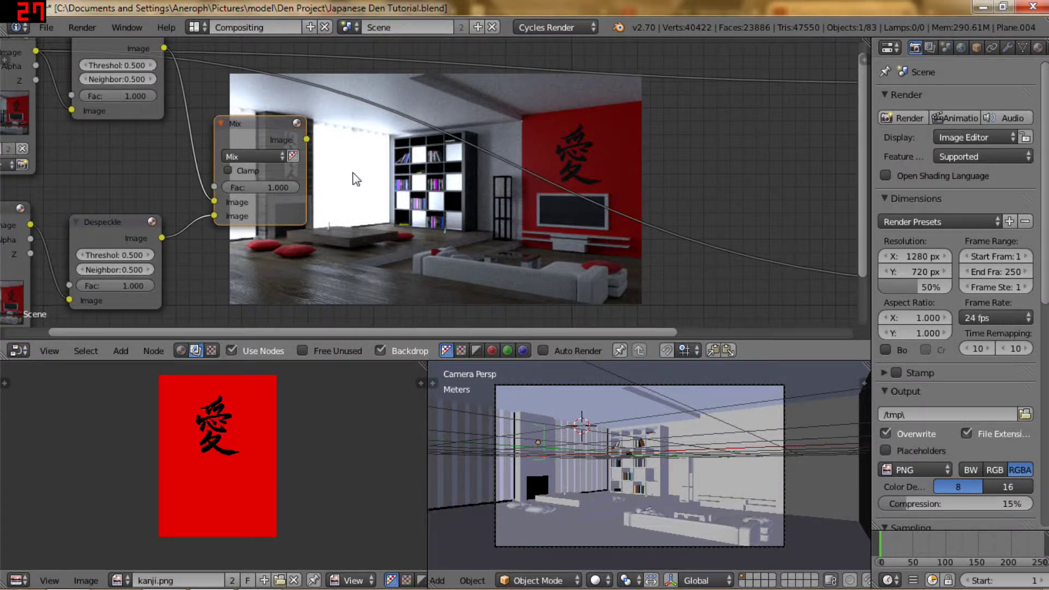
scroll(355, 179, down, 4)
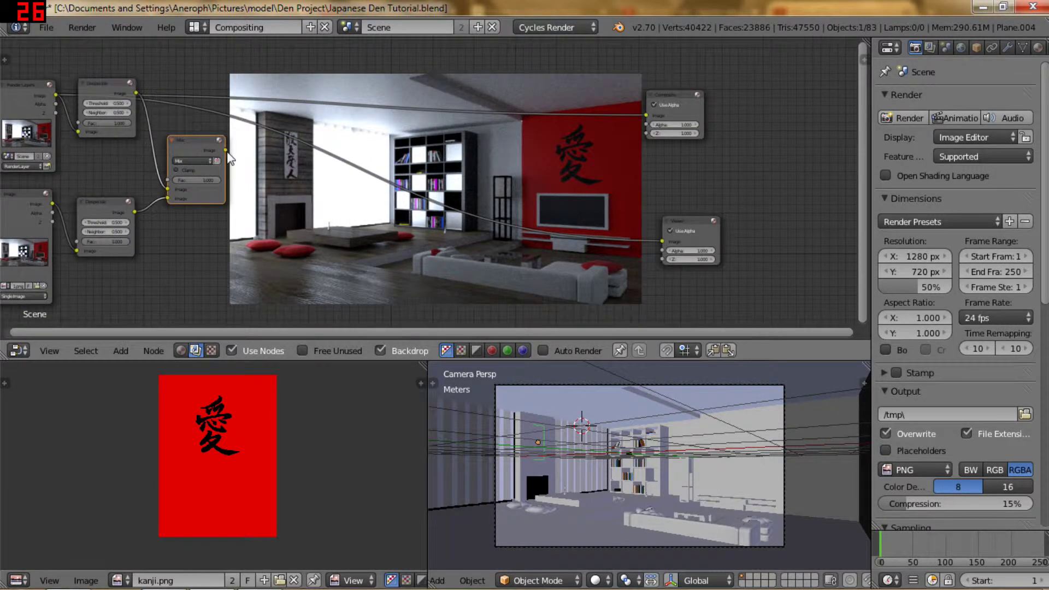
drag(225, 149, 662, 241)
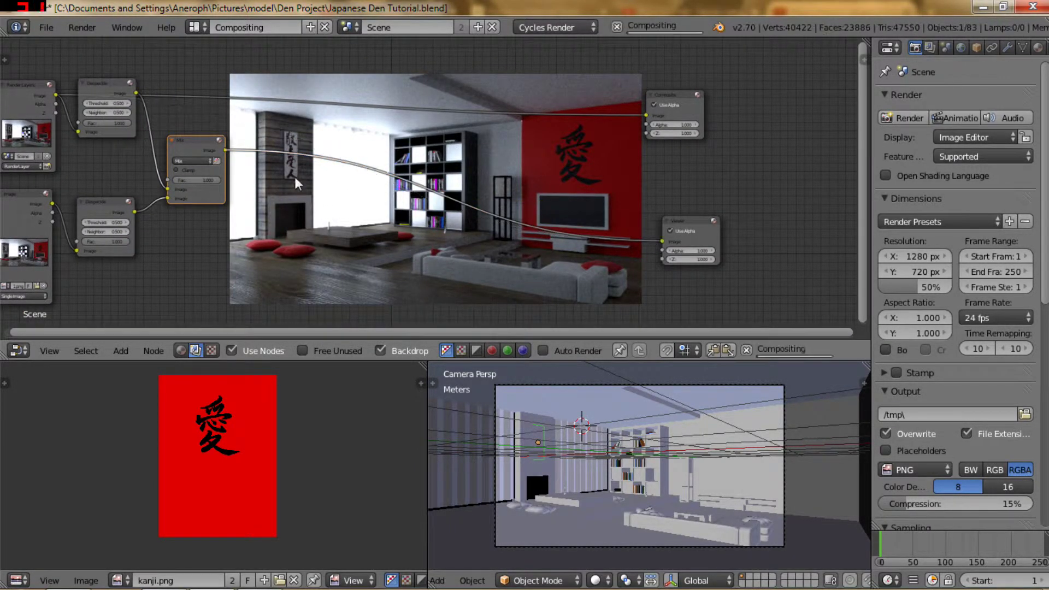
middle_drag(263, 178, 411, 202)
scroll(411, 202, up, 3)
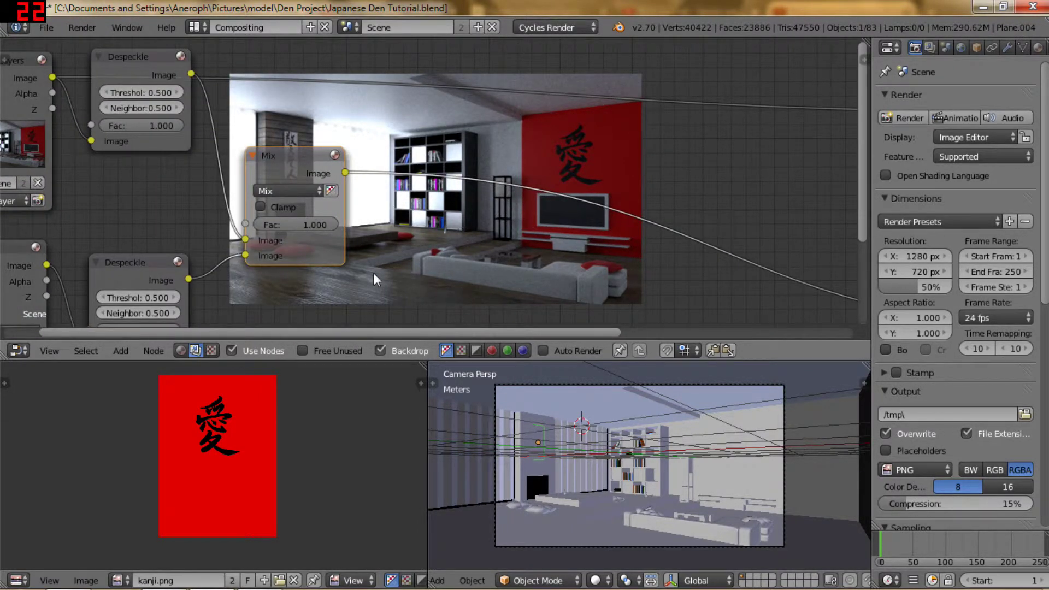
Step: Switch the Mix node's blend type to Add with a Fac of 0.6
click(302, 195)
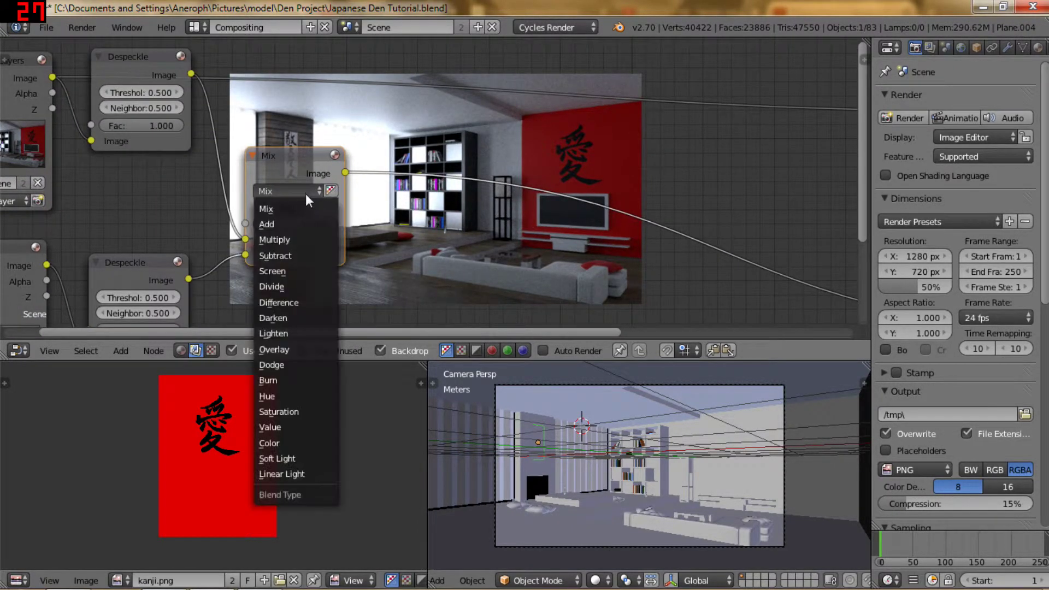
click(284, 224)
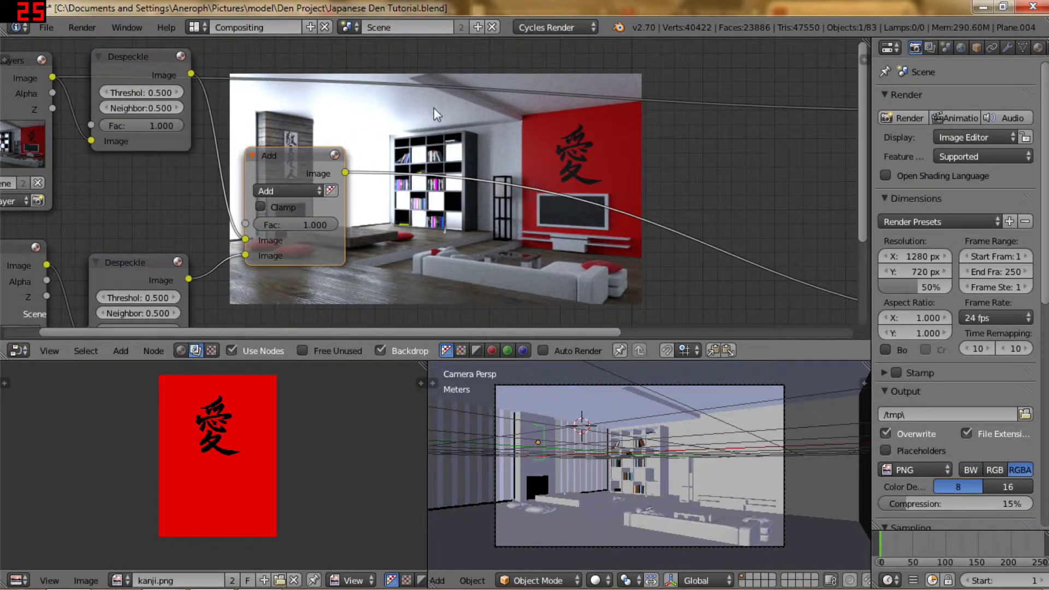
scroll(356, 224, down, 1)
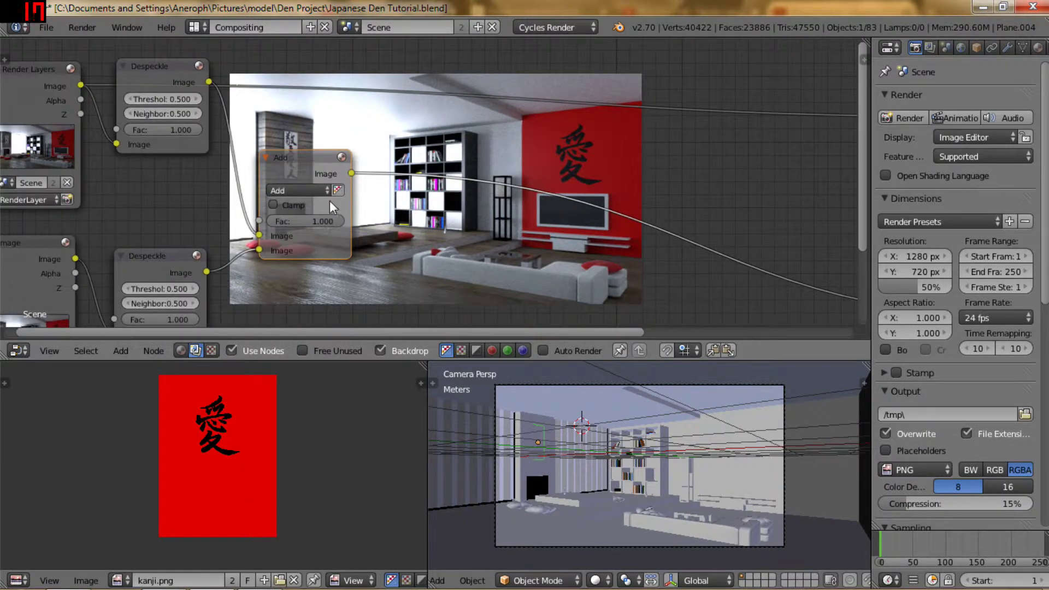
click(328, 220)
text(0.6)
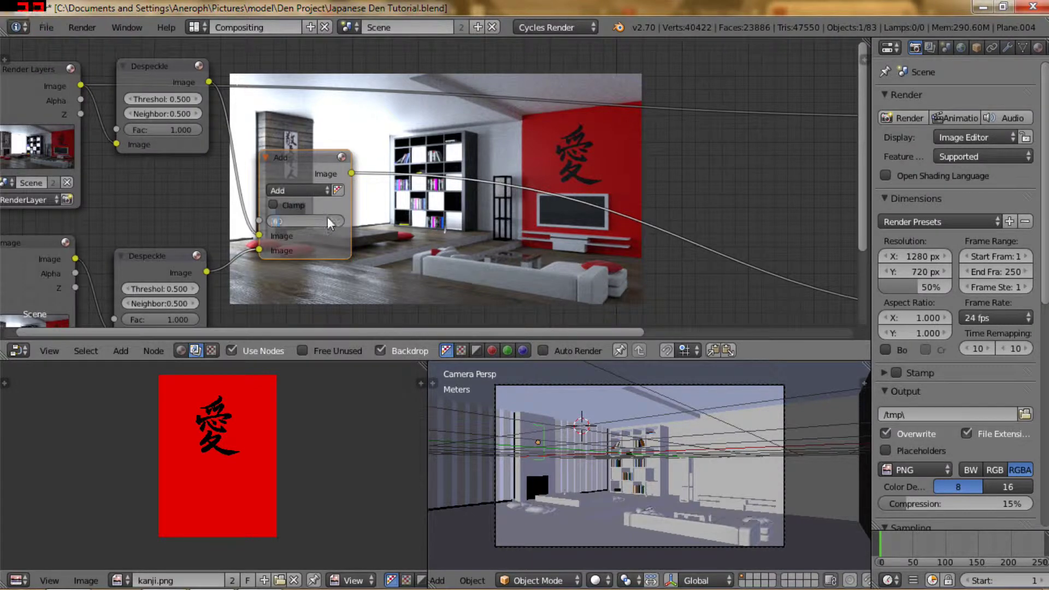
key(Return)
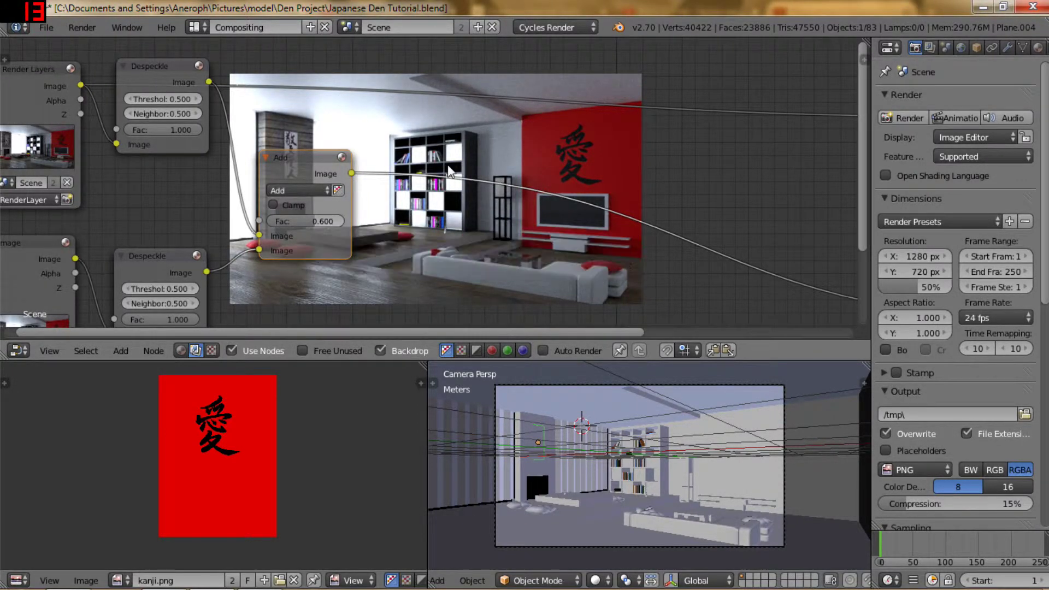
middle_drag(445, 166, 328, 172)
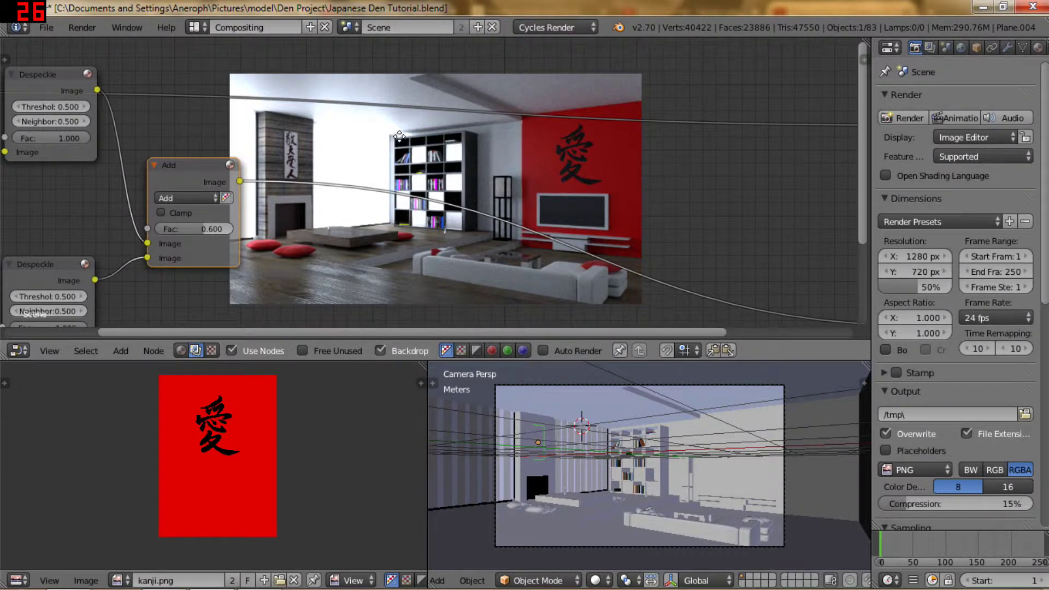
middle_drag(399, 136, 369, 125)
middle_drag(289, 196, 223, 187)
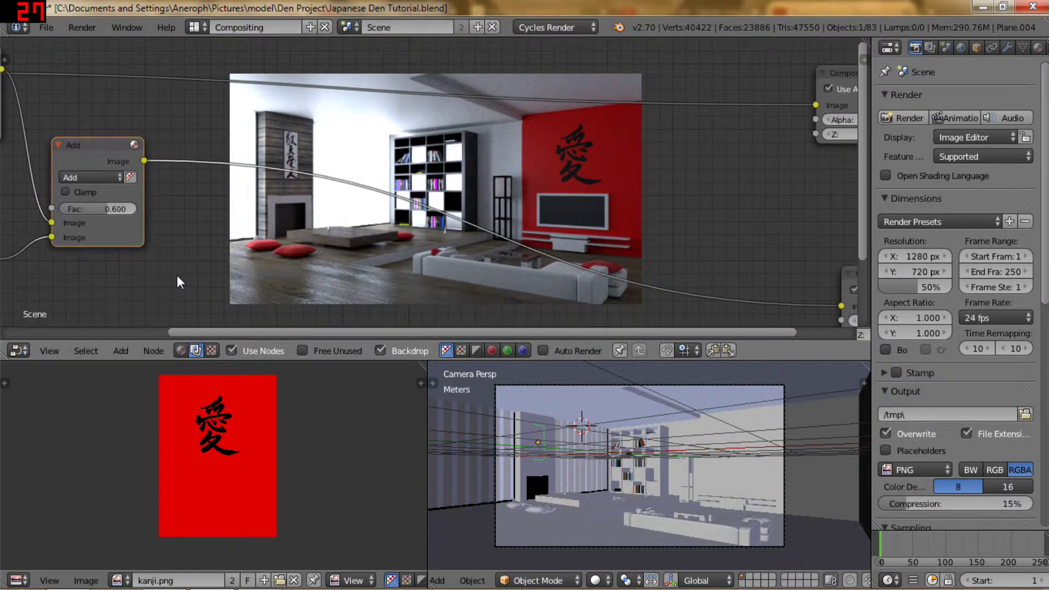
click(122, 350)
Step: Insert a Glare node into the Add-to-Composite link and set its type to Fog Glow
click(116, 350)
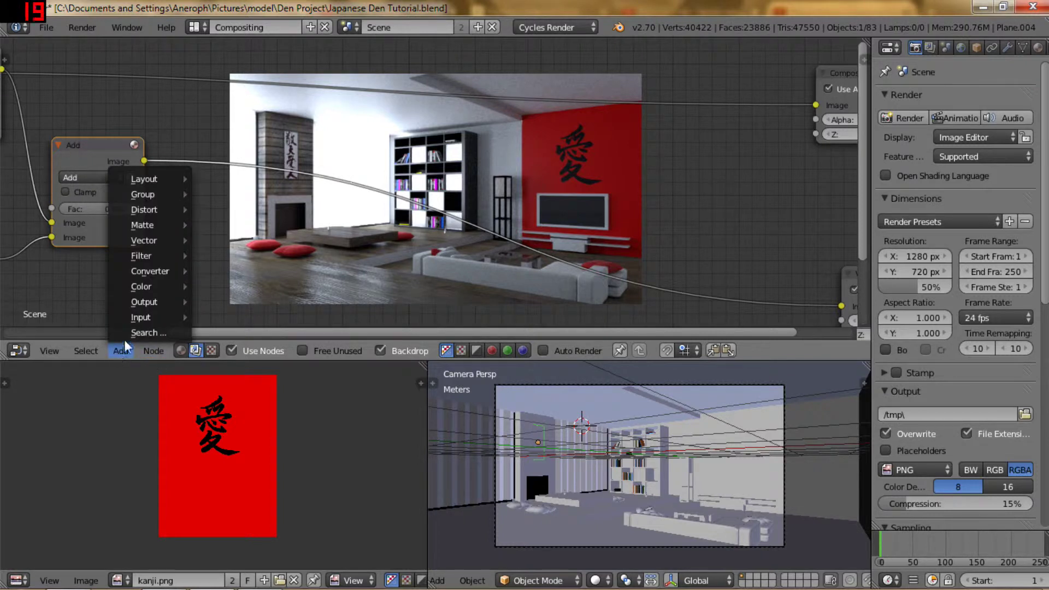
mouse_move(147, 290)
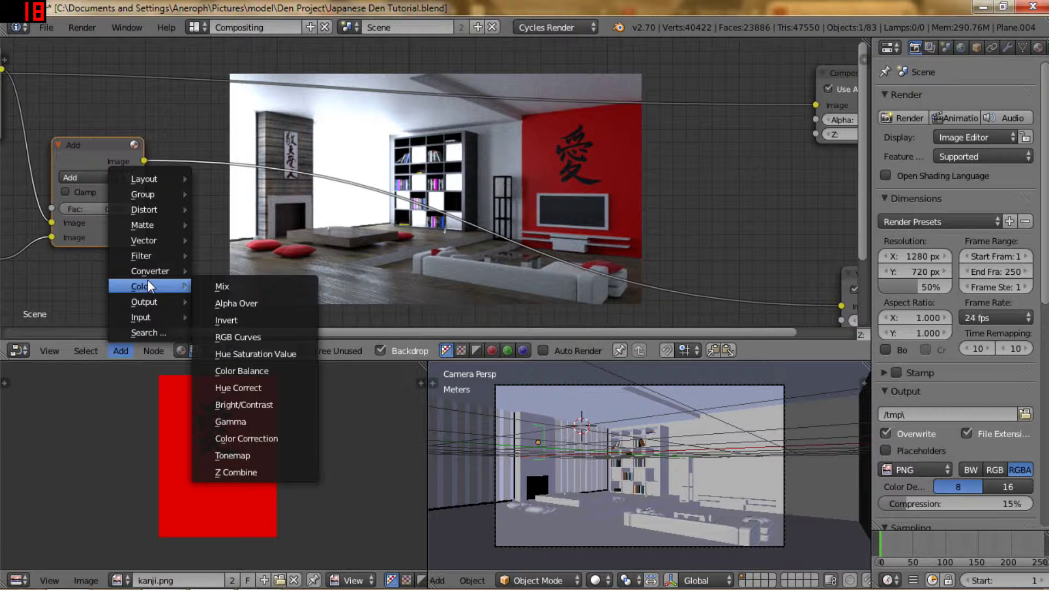
mouse_move(155, 255)
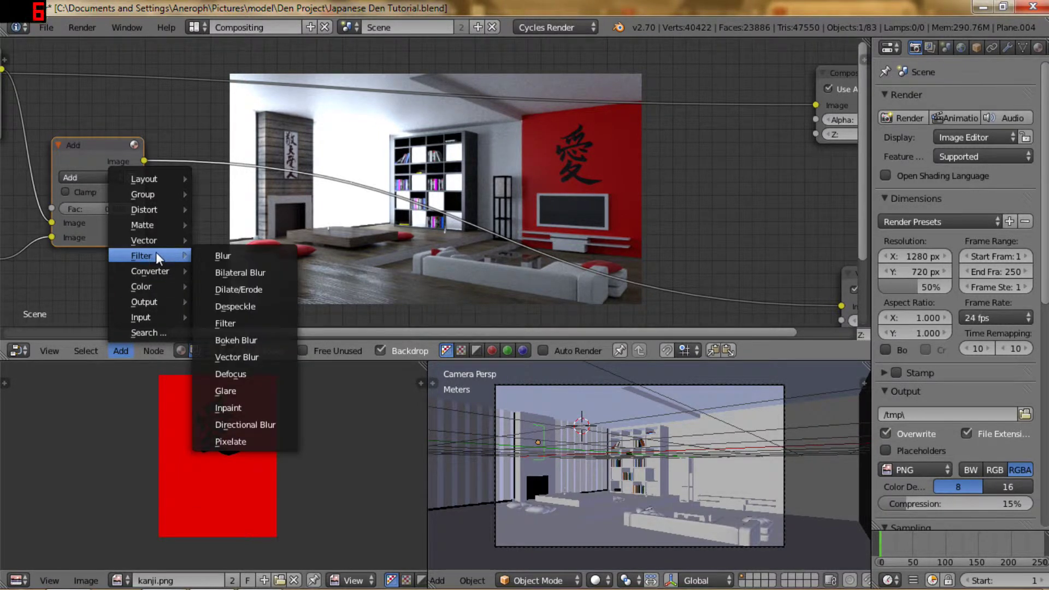
click(227, 391)
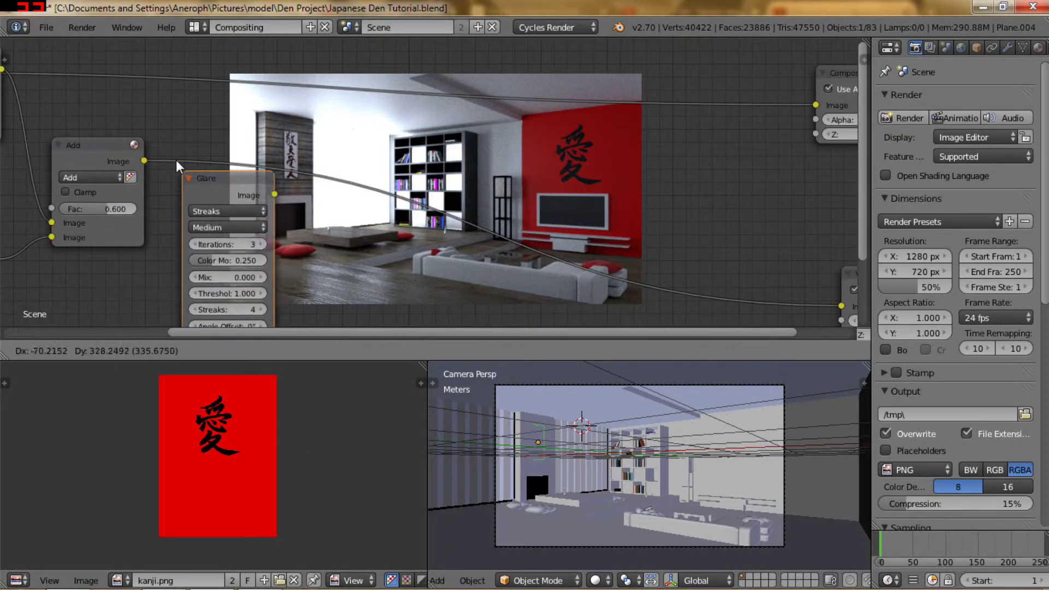
click(173, 100)
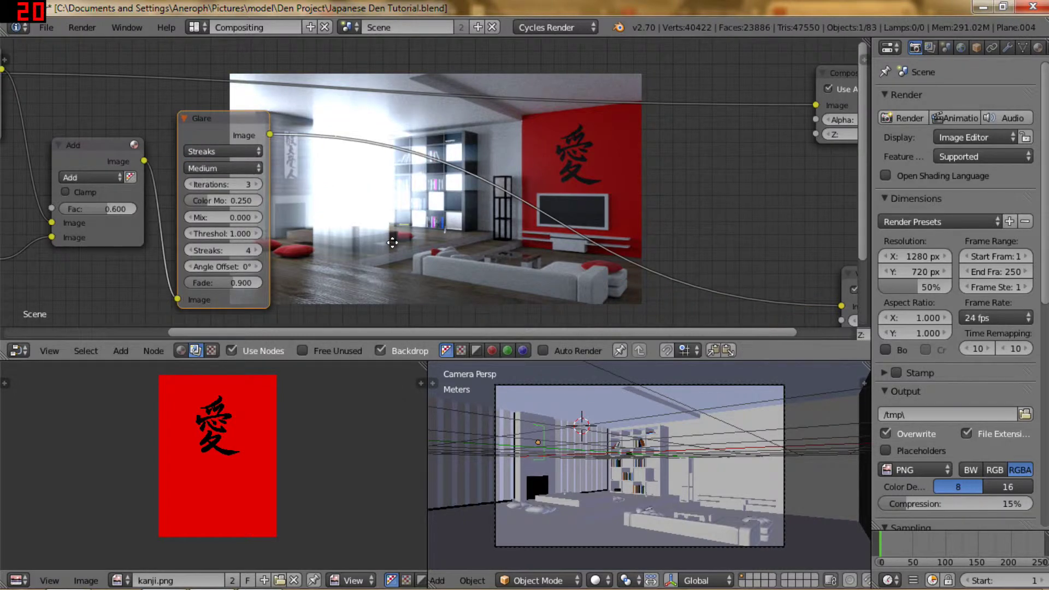
middle_drag(392, 242, 447, 237)
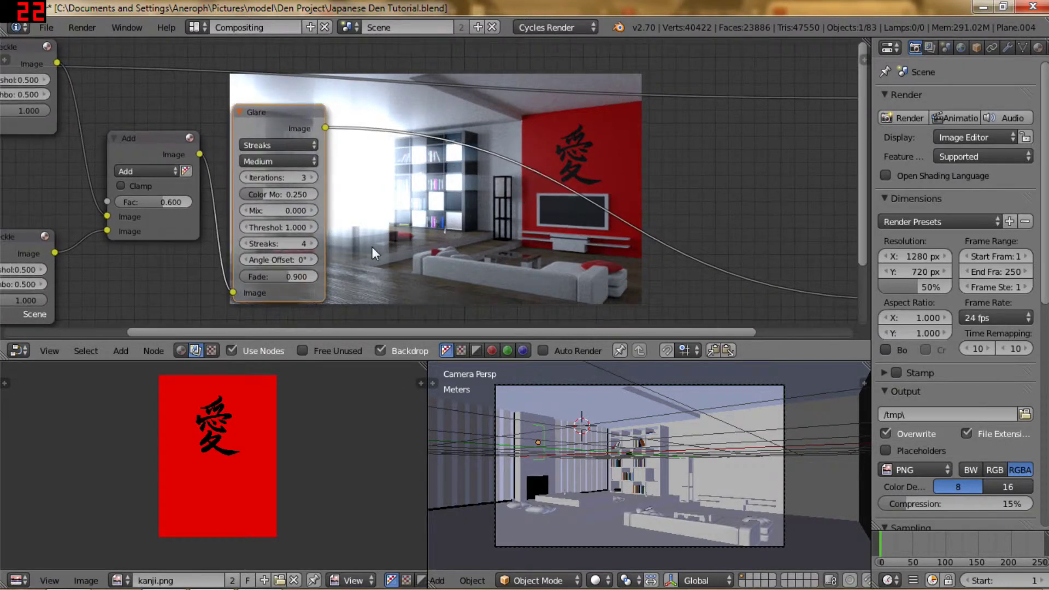
click(293, 145)
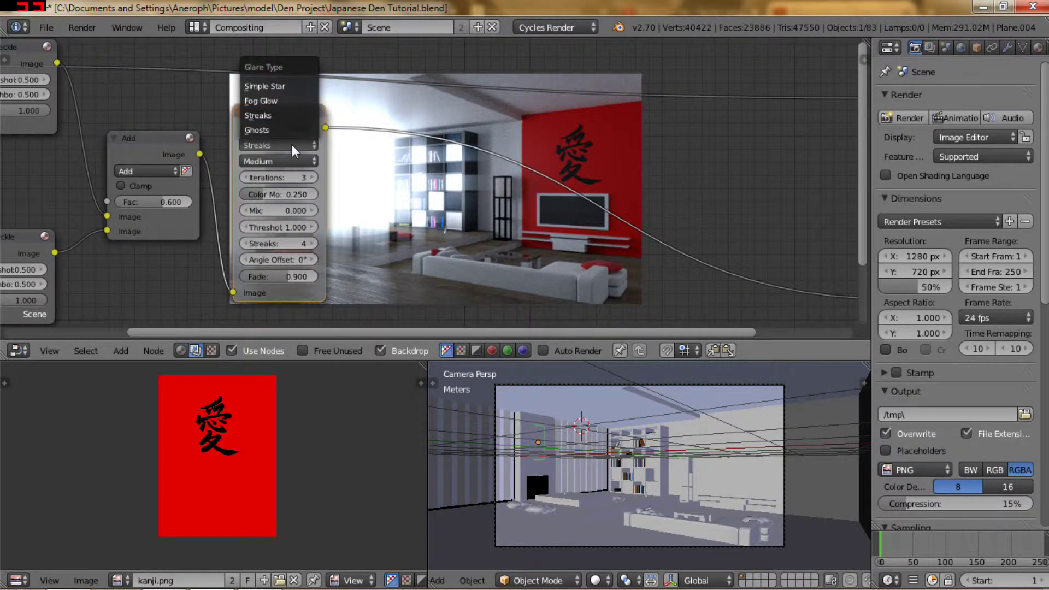
click(276, 100)
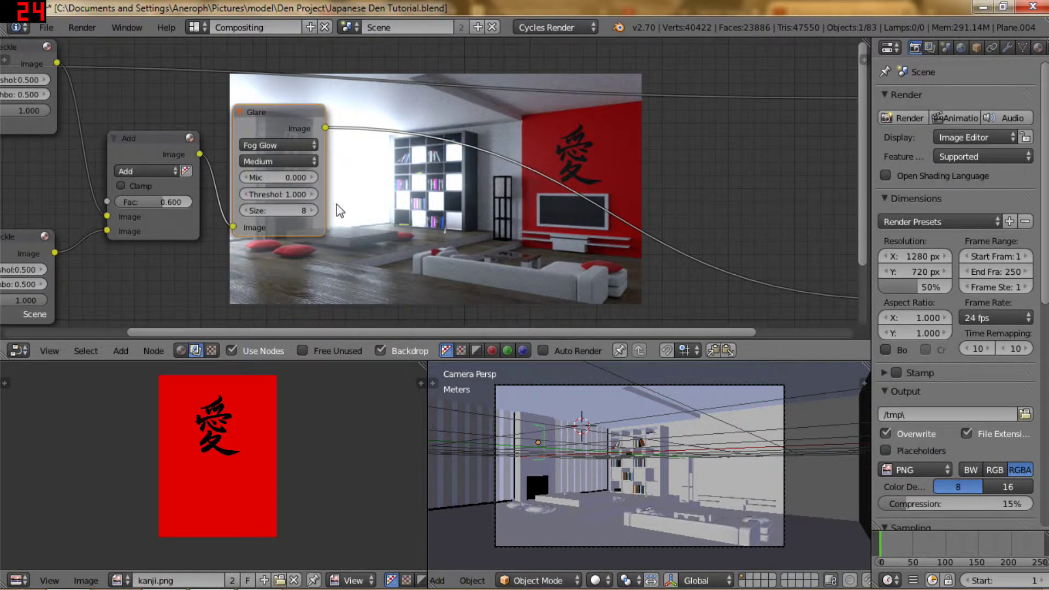
Step: Set the glare Mix to -0.700, Threshold to 1.100 and Size to 7
scroll(304, 194, up, 2)
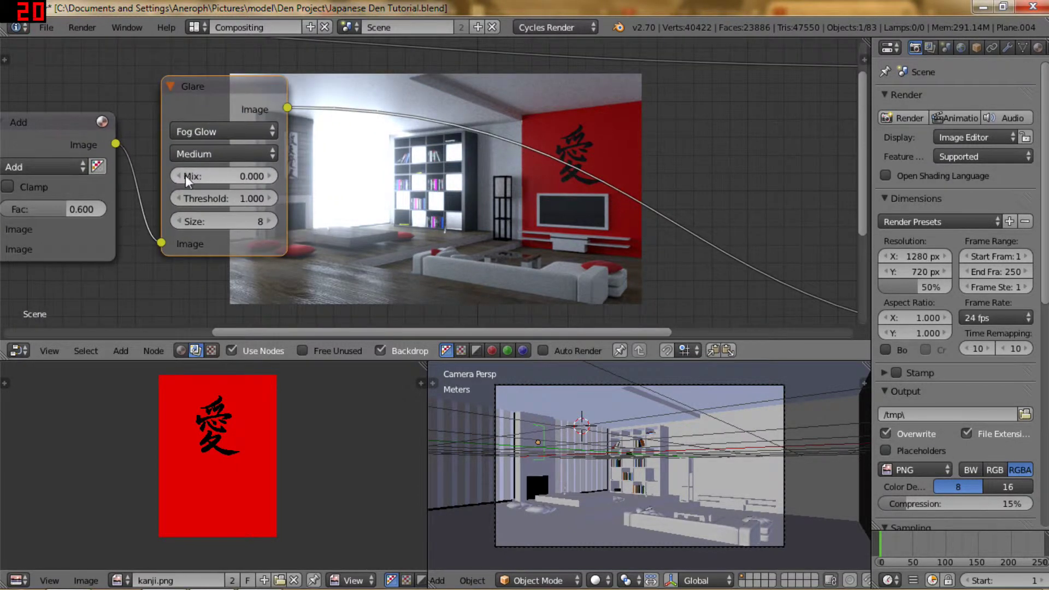
drag(185, 175, 166, 176)
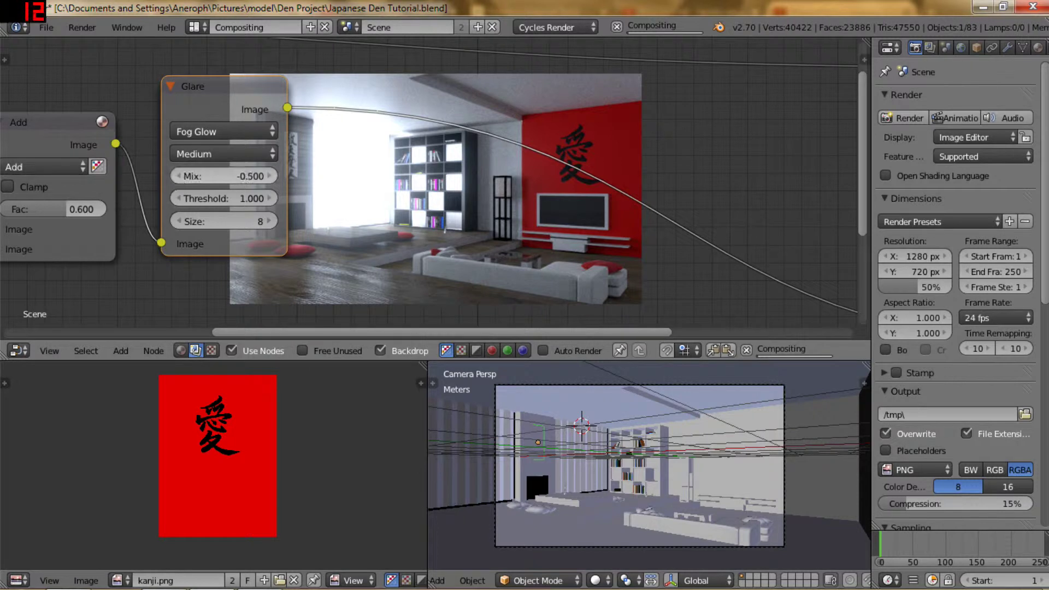
click(178, 176)
click(179, 176)
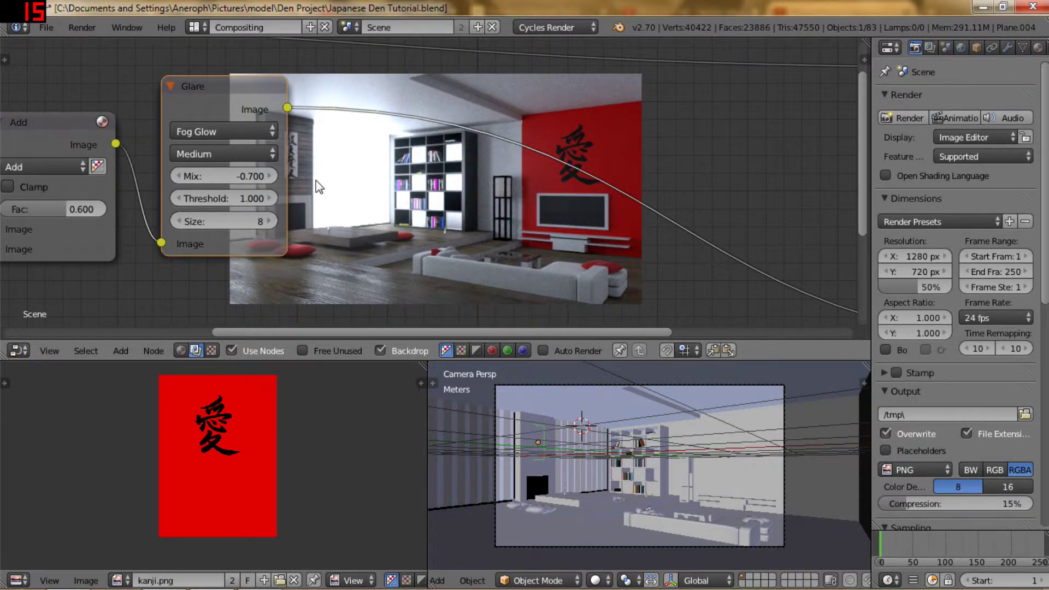
click(271, 174)
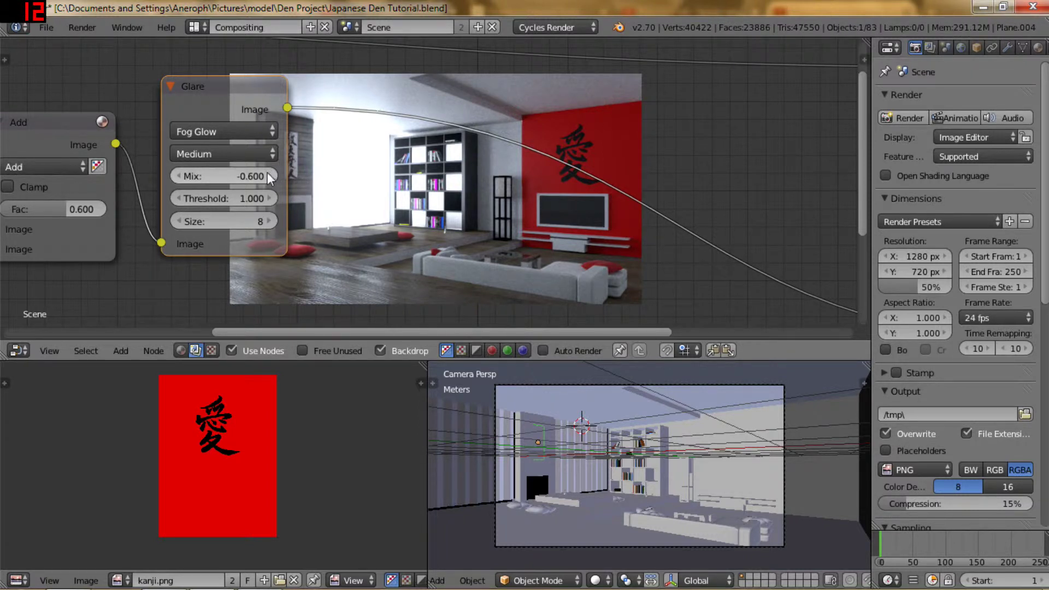
click(174, 179)
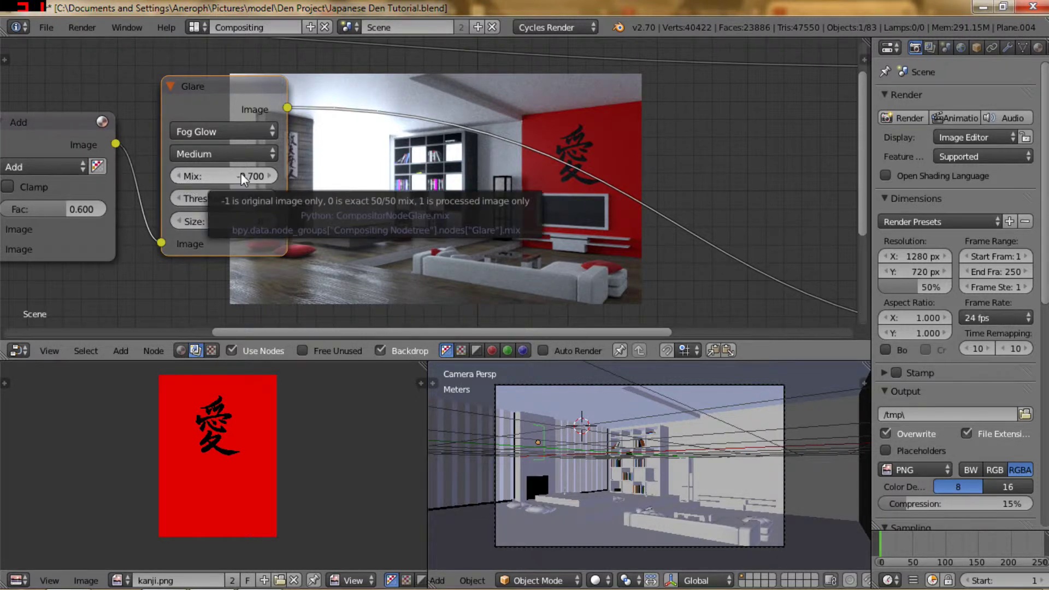
click(270, 200)
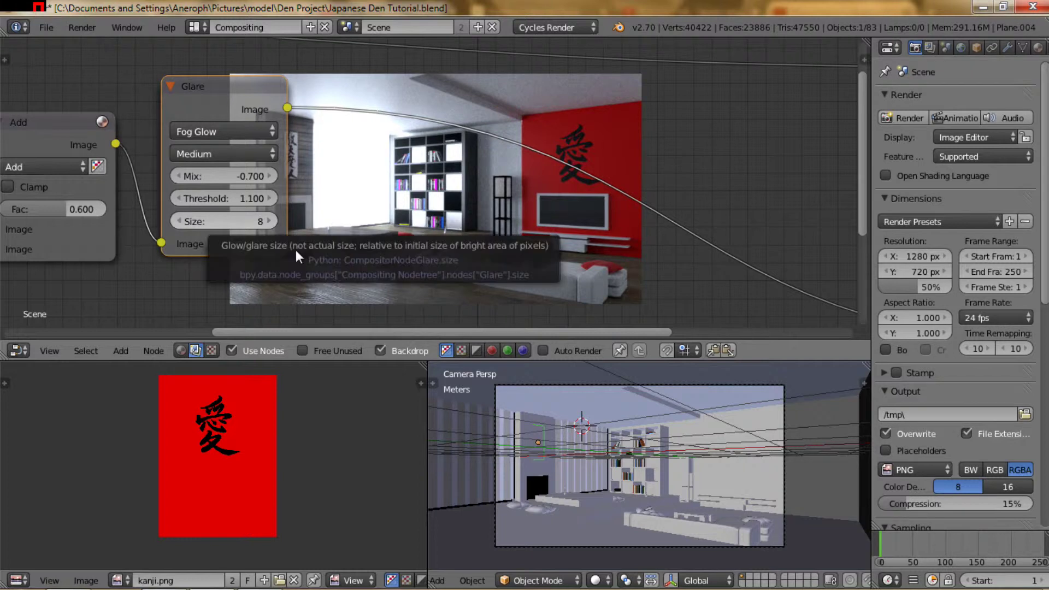
click(273, 221)
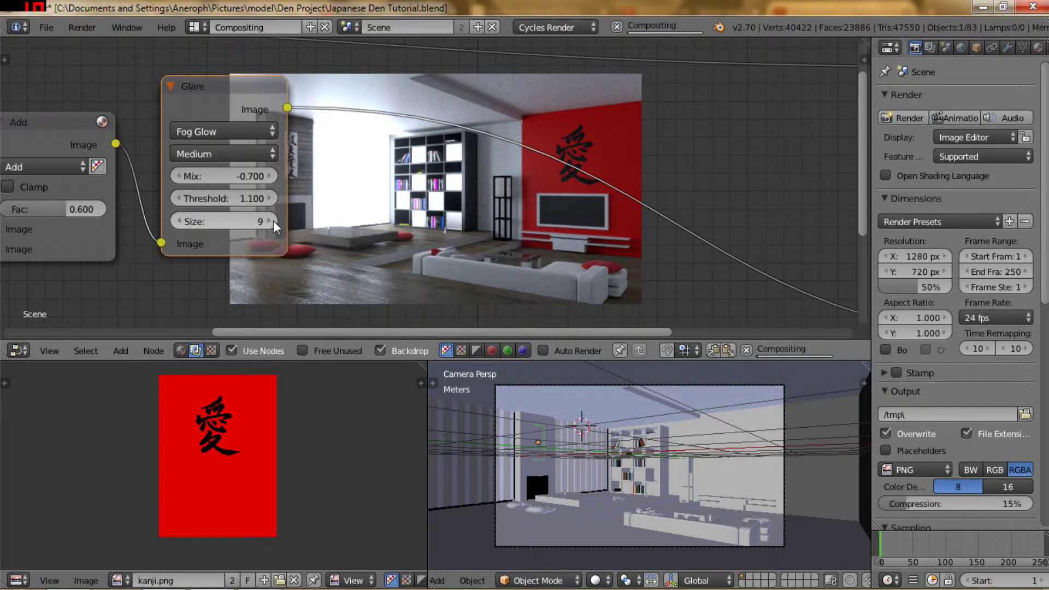
click(178, 218)
click(178, 218)
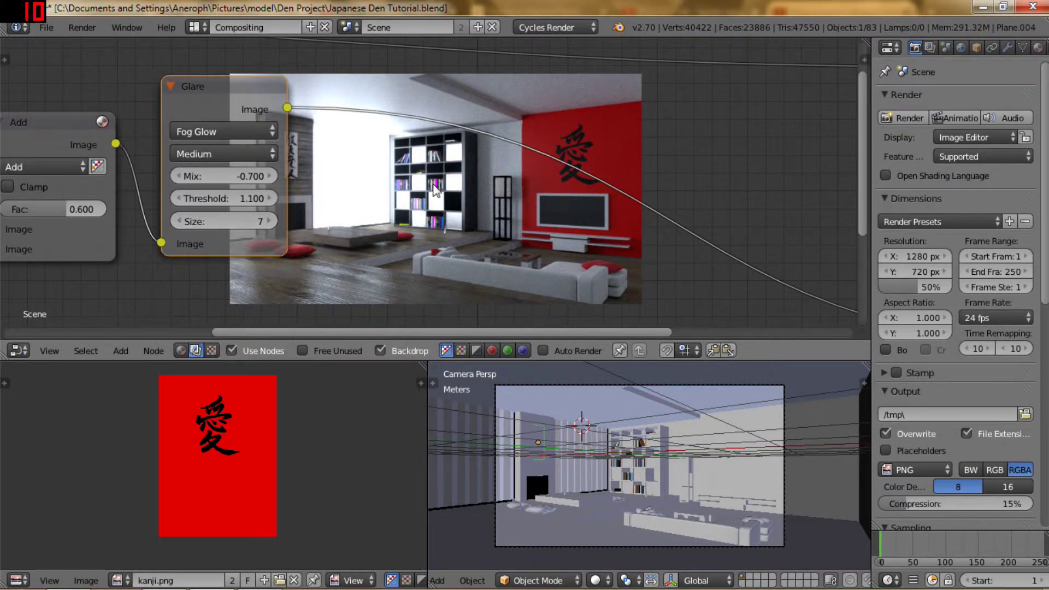
scroll(435, 189, down, 2)
middle_drag(434, 189, 286, 175)
Step: Insert a Lift/Gamma/Gain Color Balance node after the Glare and slightly shift its Lift and Gain colours
click(120, 352)
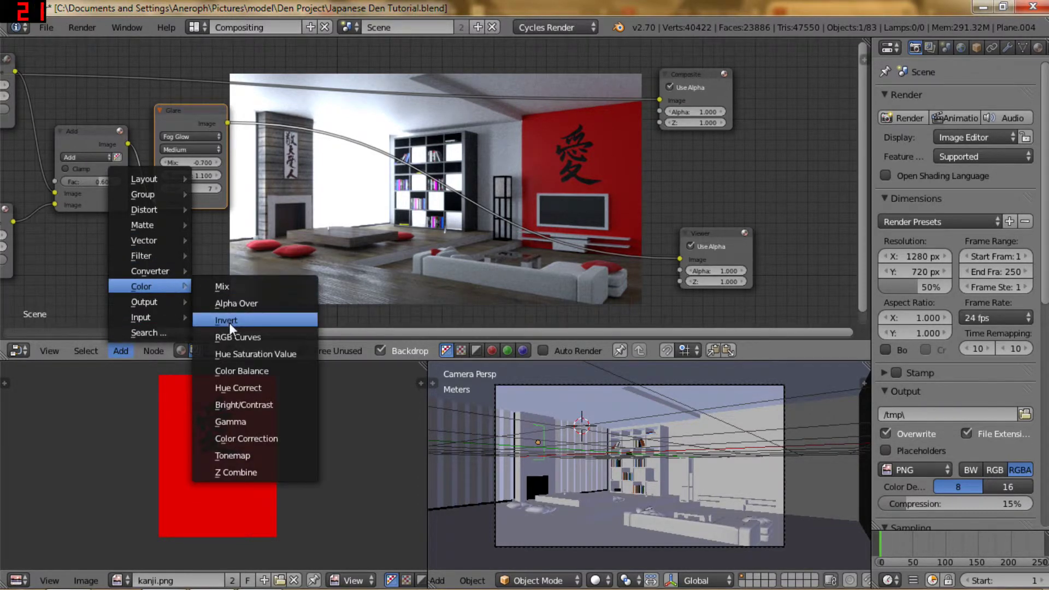
click(248, 370)
click(258, 124)
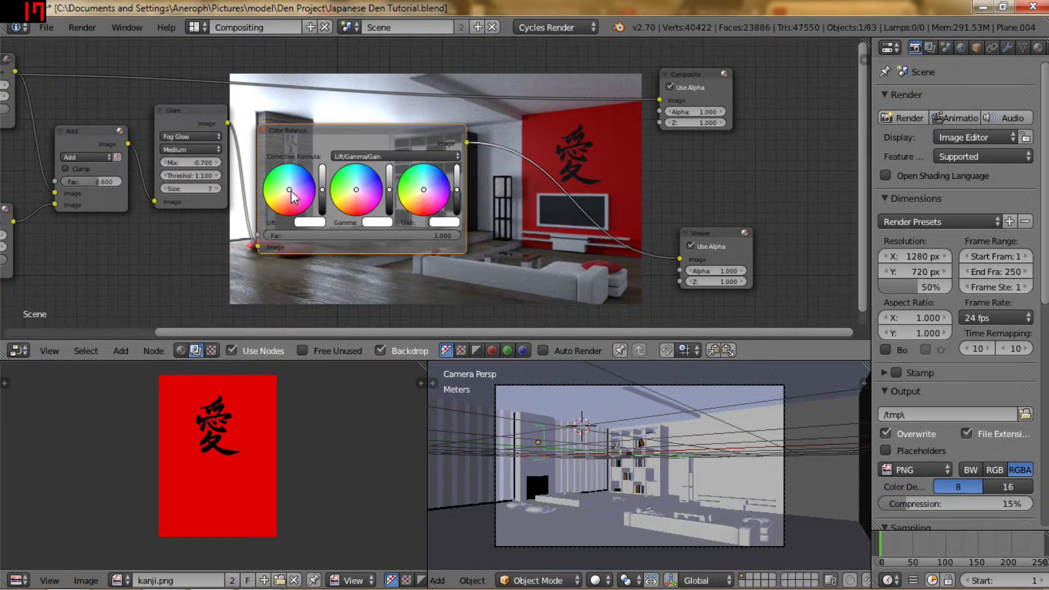
drag(289, 192, 287, 192)
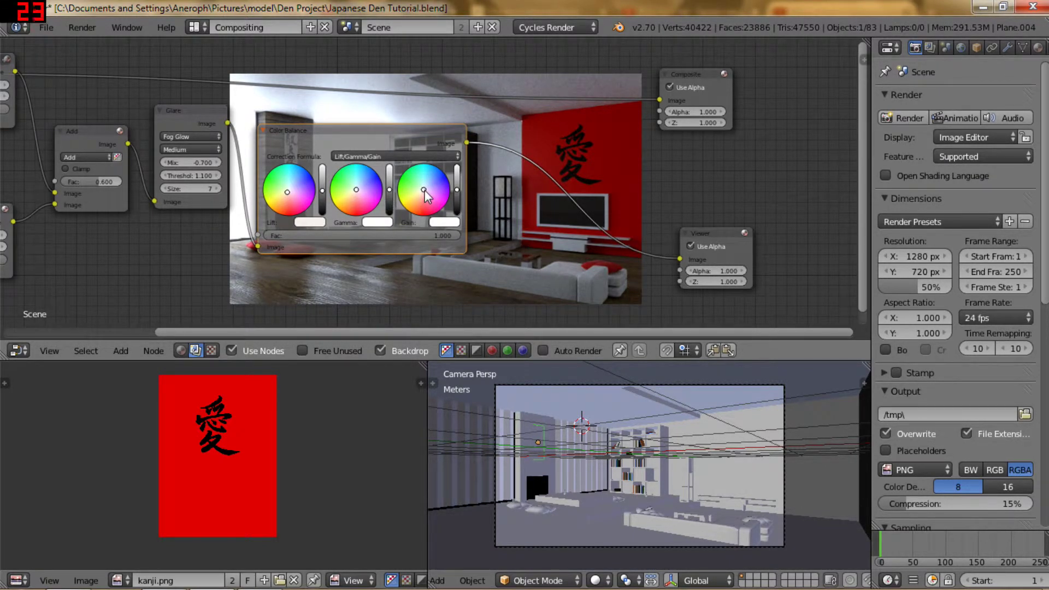
drag(426, 196, 428, 188)
click(457, 188)
middle_drag(499, 91, 475, 122)
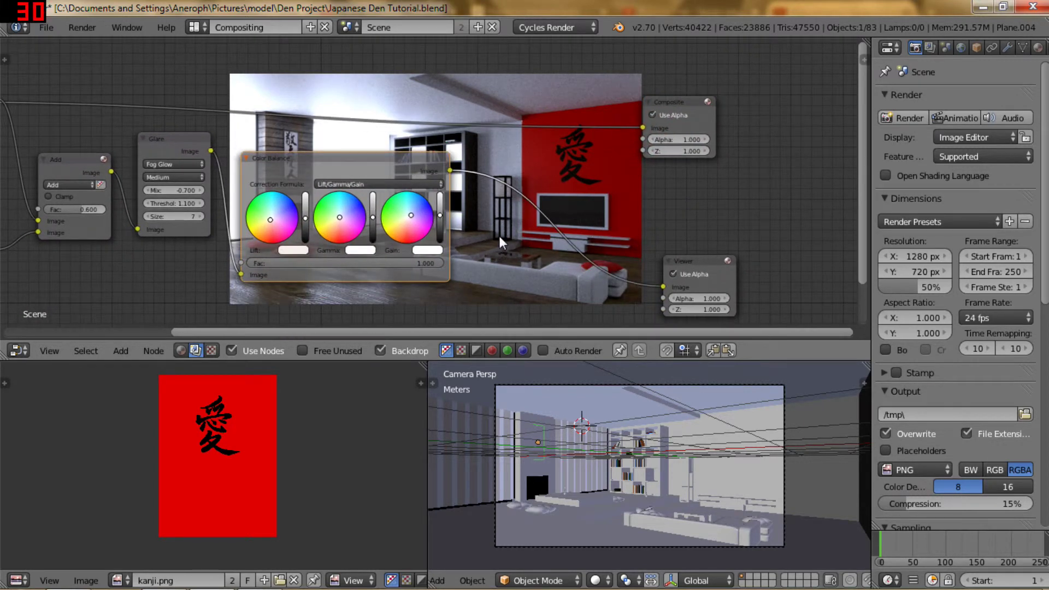
middle_drag(498, 234, 497, 175)
scroll(496, 176, down, 2)
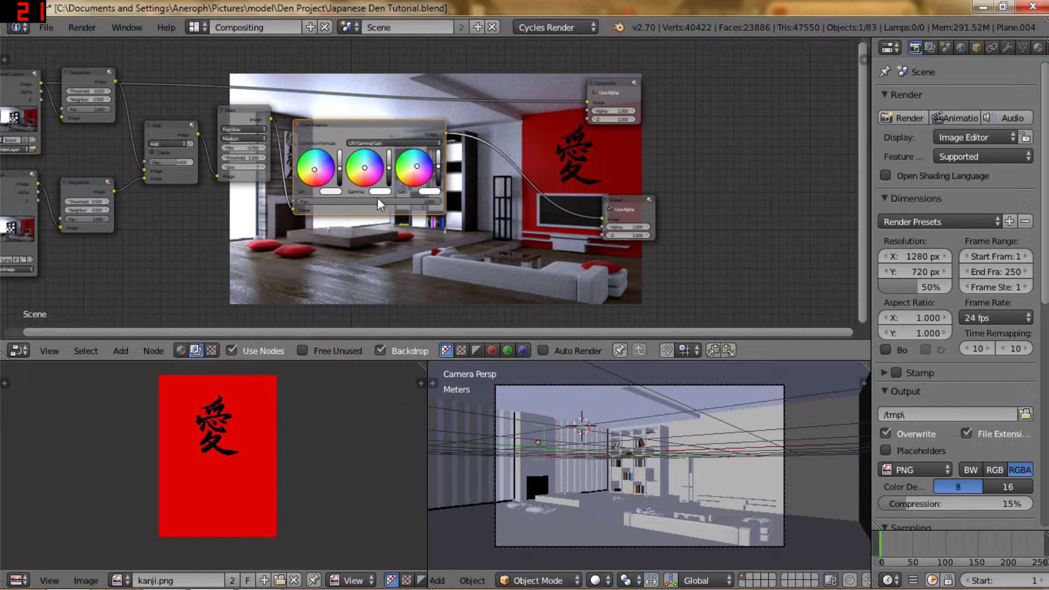
key(Home)
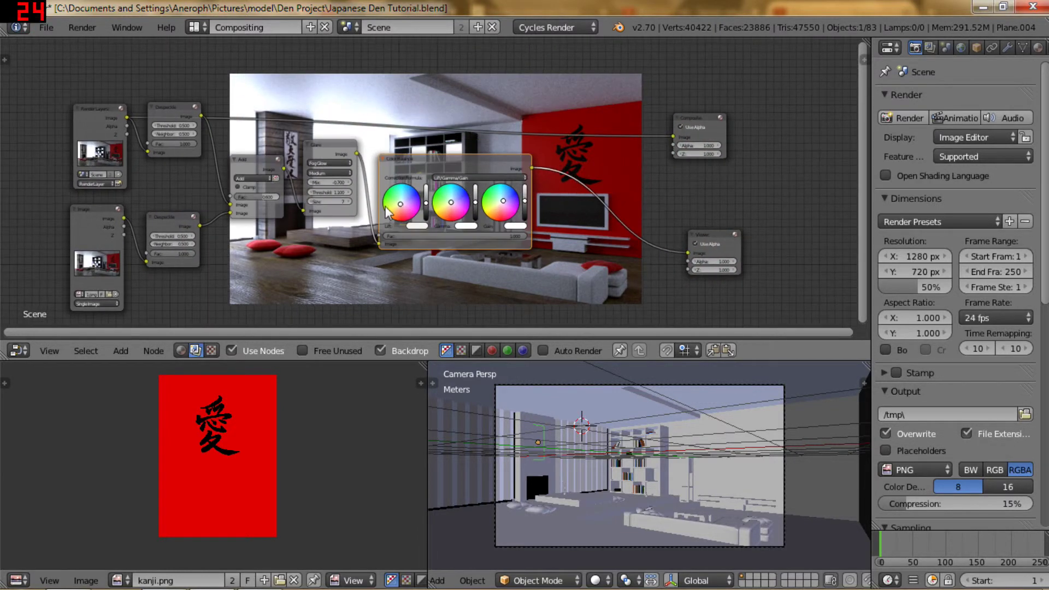
scroll(395, 178, down, 3)
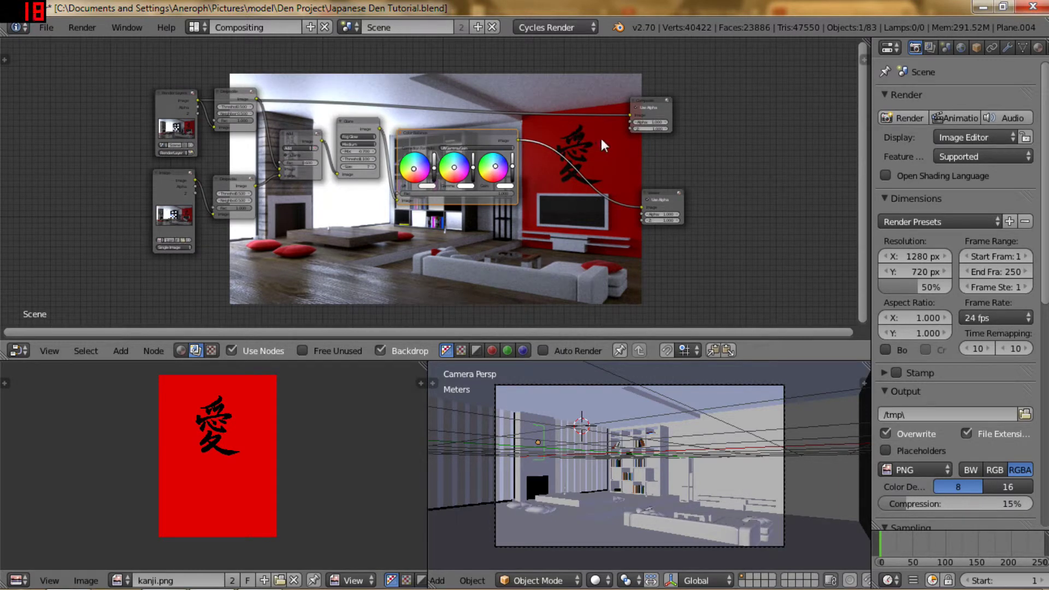
middle_drag(622, 113, 585, 154)
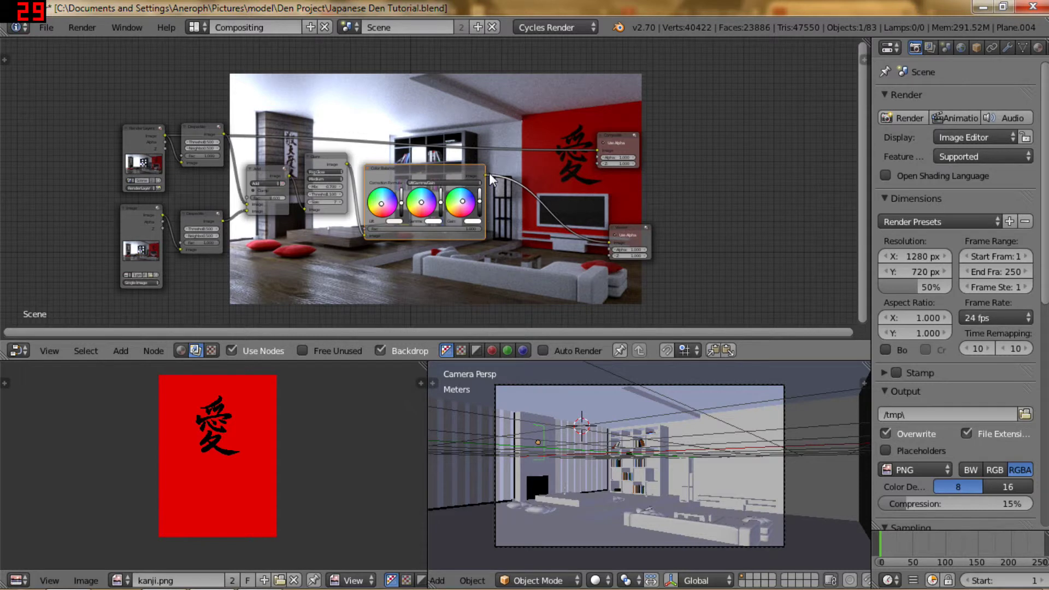
scroll(536, 140, down, 2)
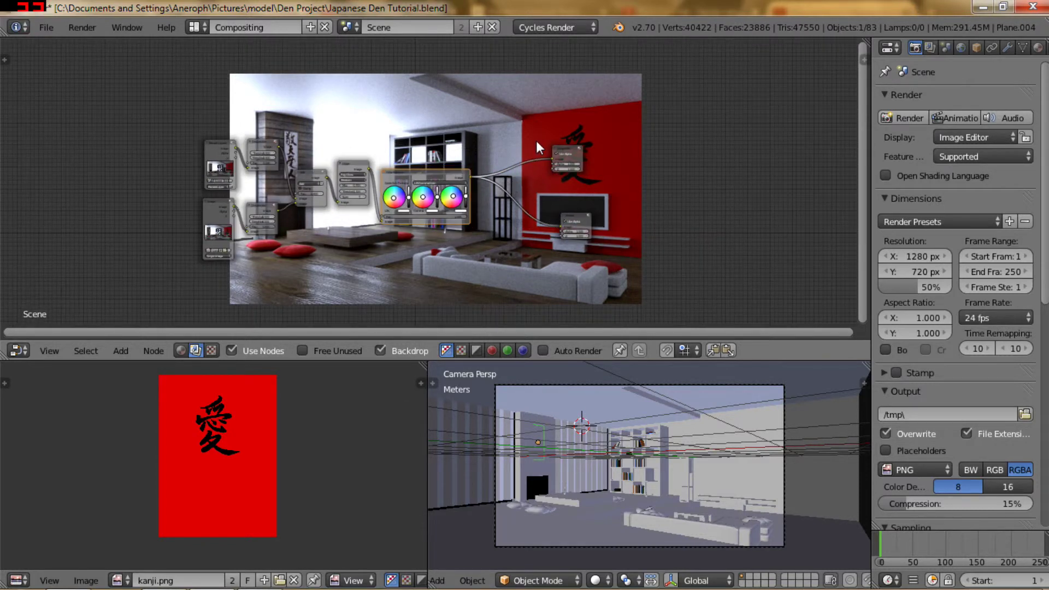
middle_drag(602, 146, 156, 152)
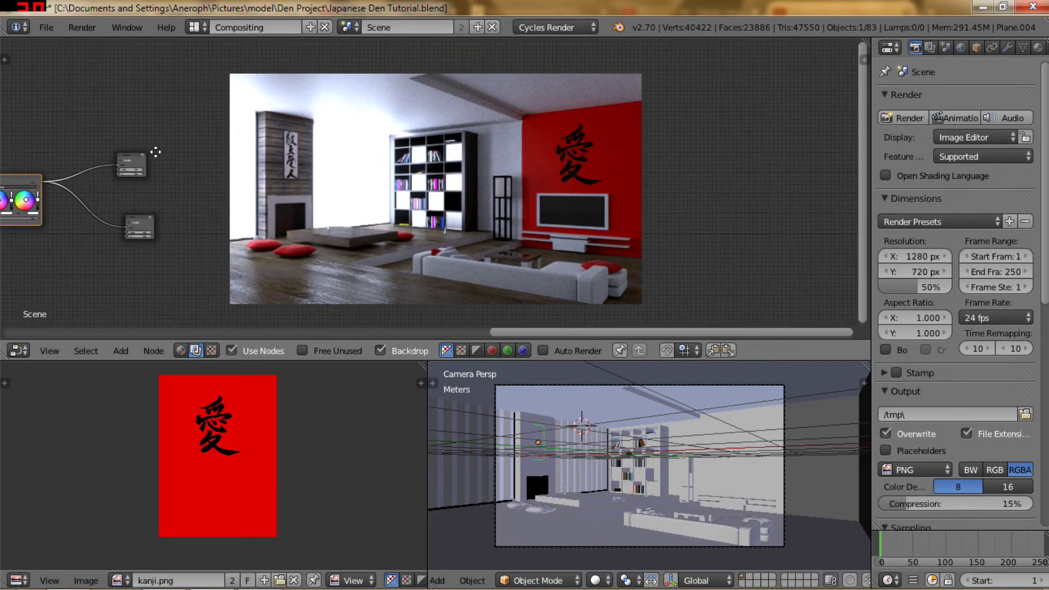
scroll(312, 180, up, 2)
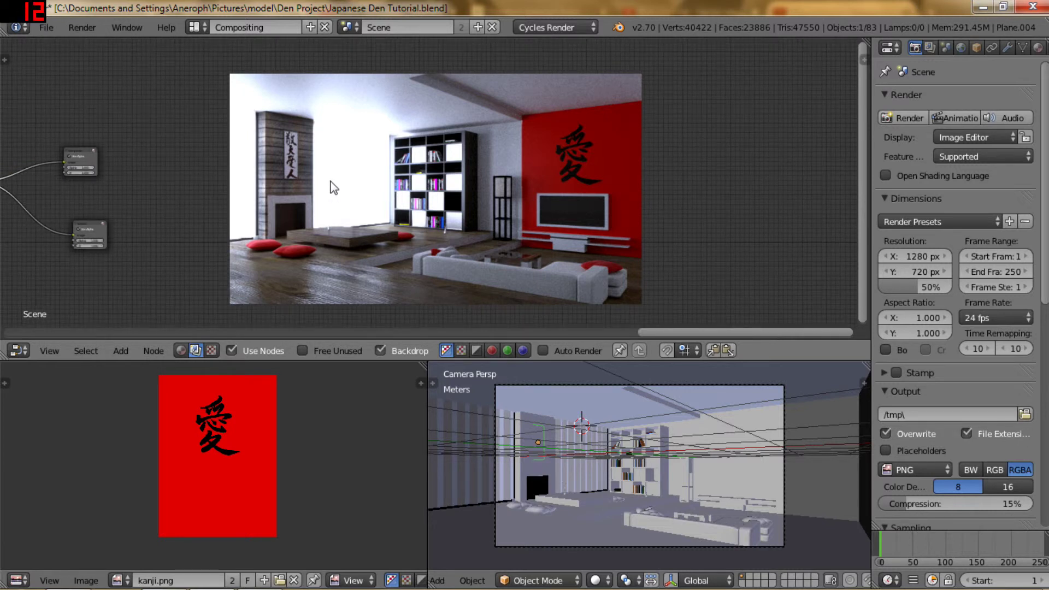
key(alt+v)
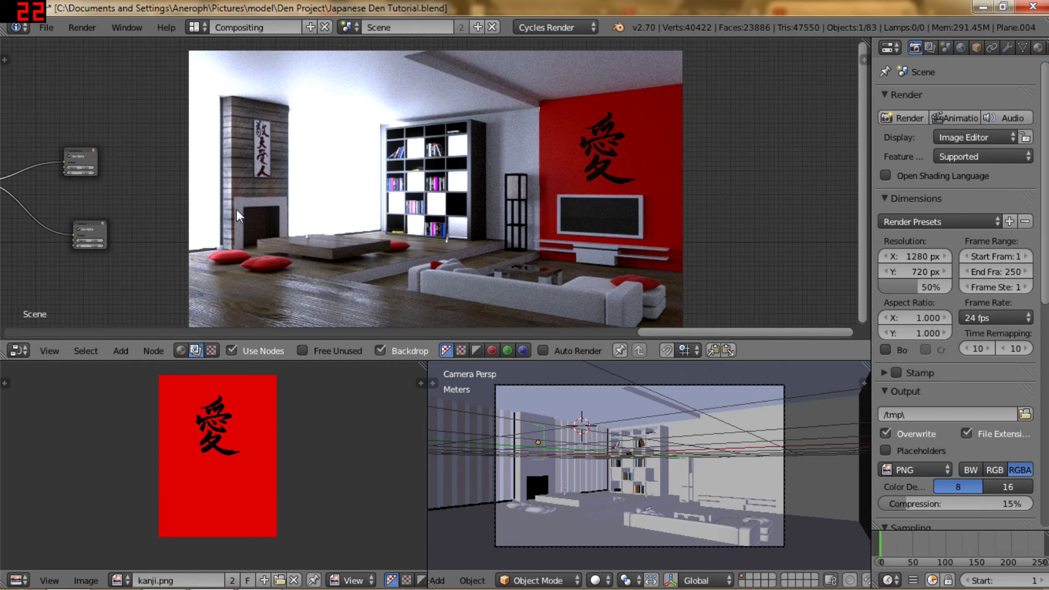
Step: Pan the node editor to centre the compositing tree over the enlarged backdrop
middle_drag(236, 215, 549, 179)
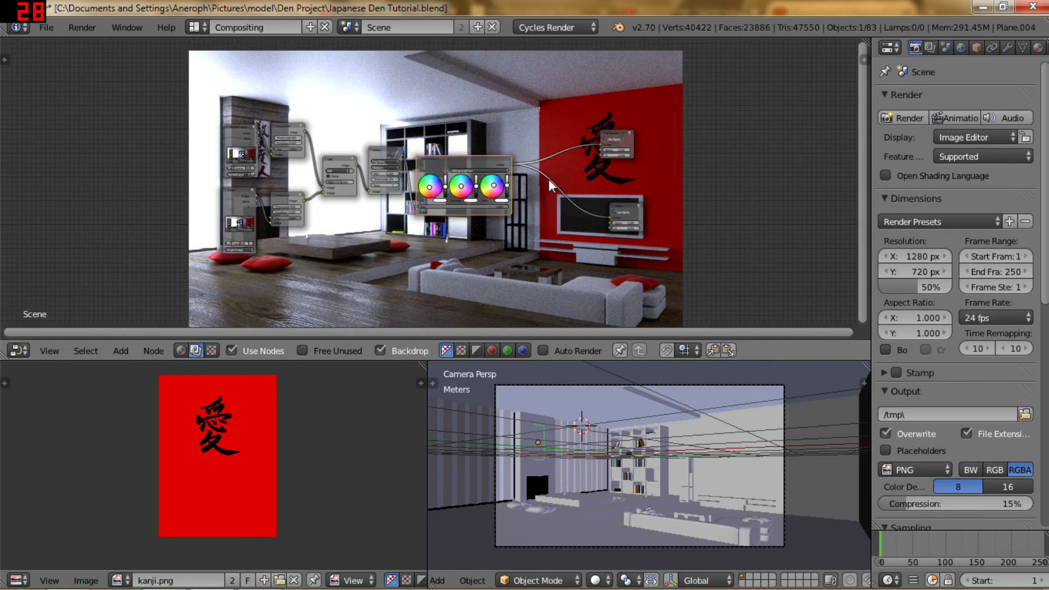
middle_drag(523, 121, 543, 127)
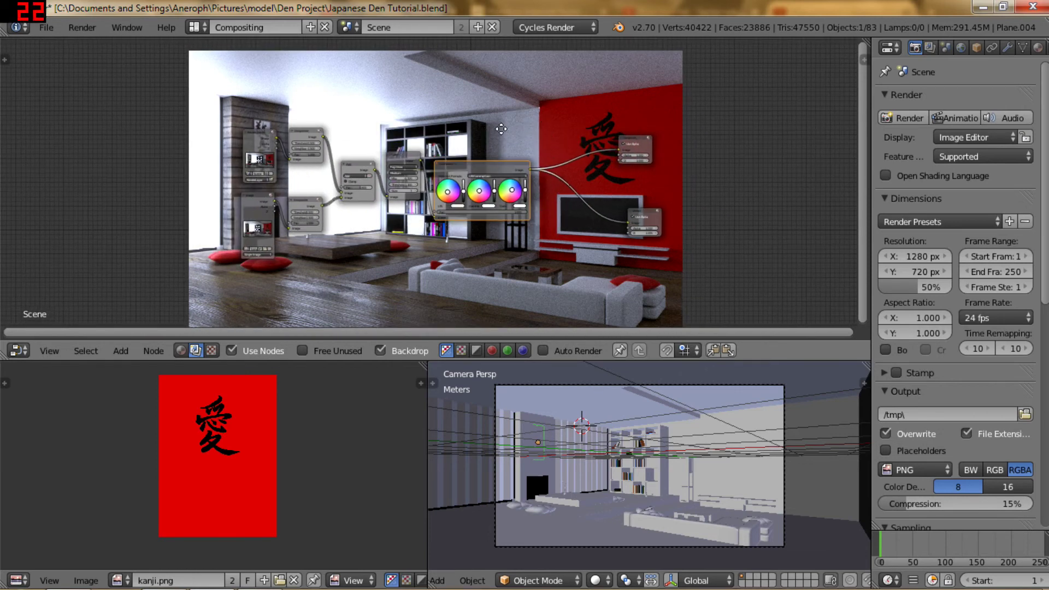